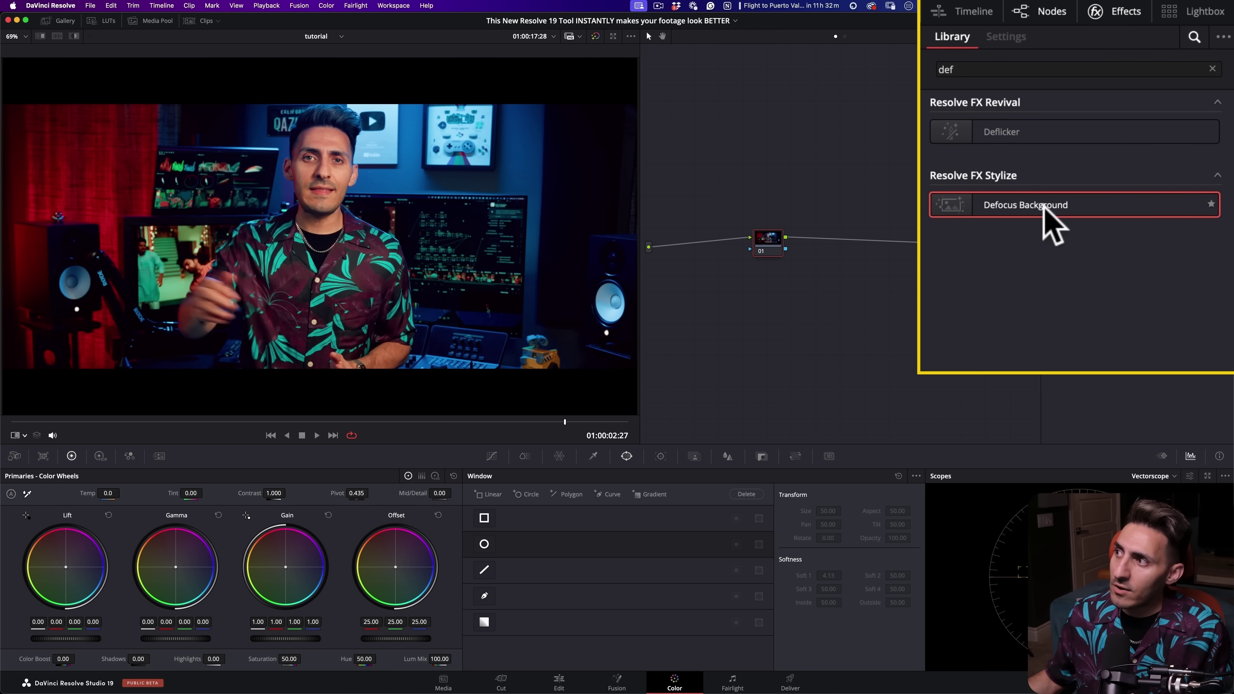
Apply Defocus Background to node 01 and add a Circle window
left_click_drag(1043, 207, 769, 240)
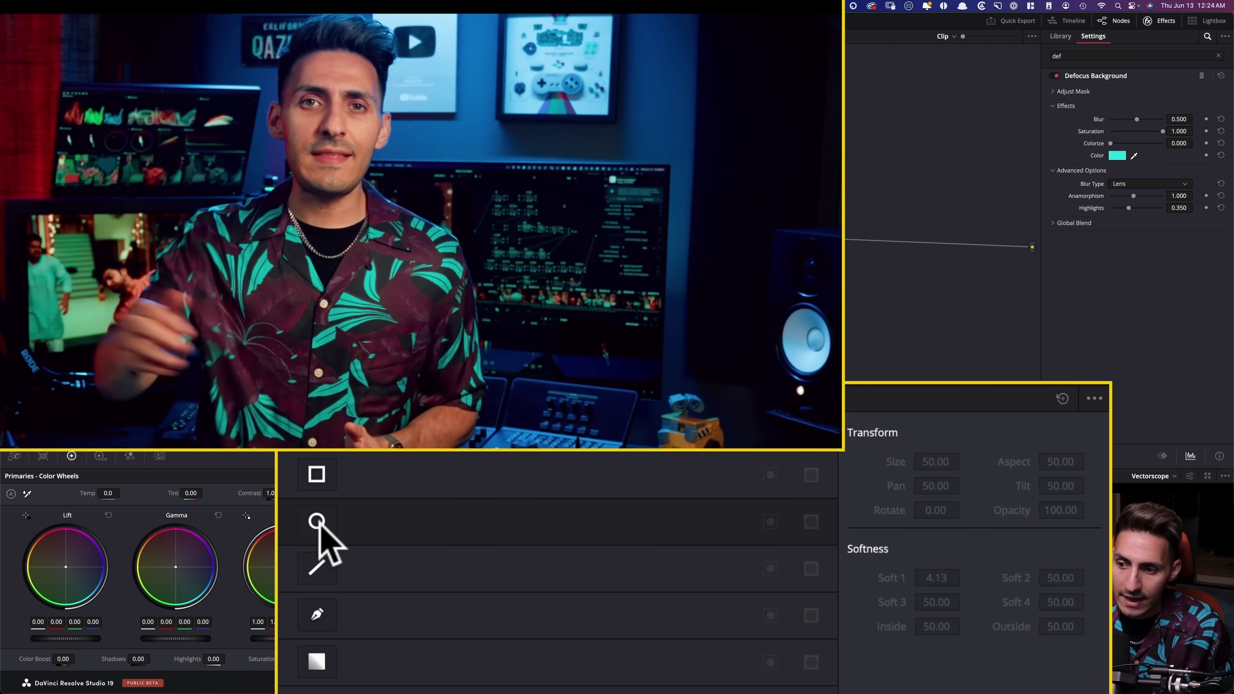
left_click(317, 521)
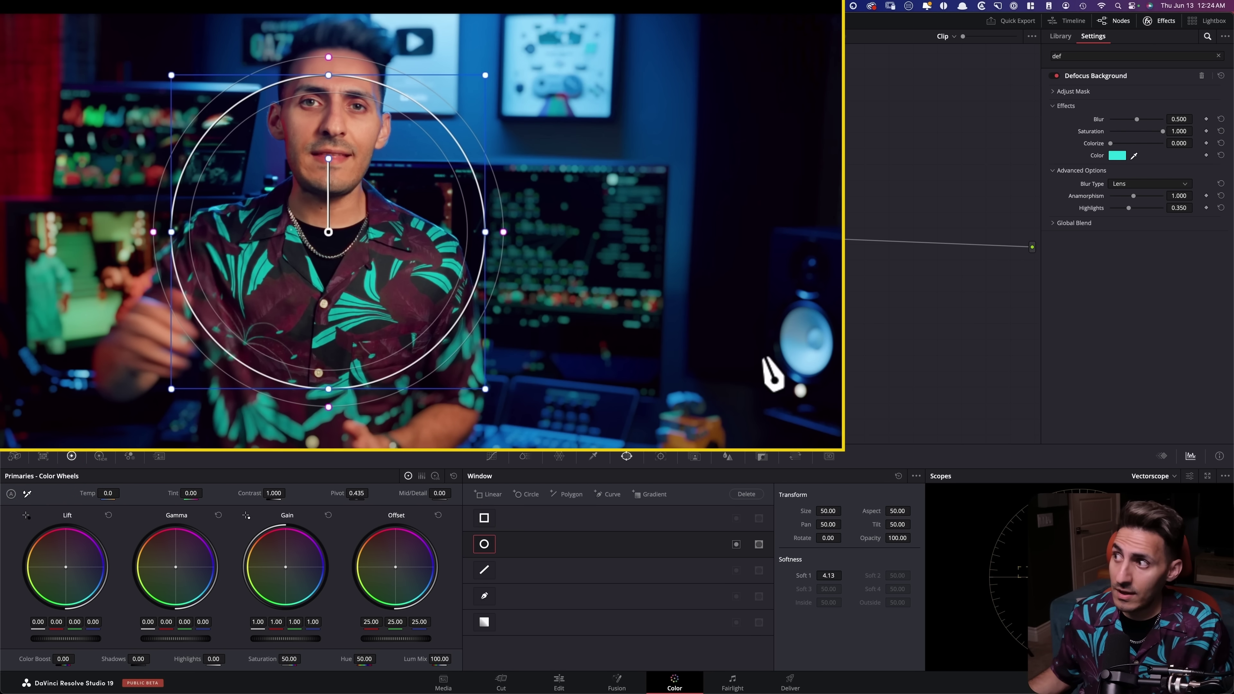
scroll(772, 375, "up", 6)
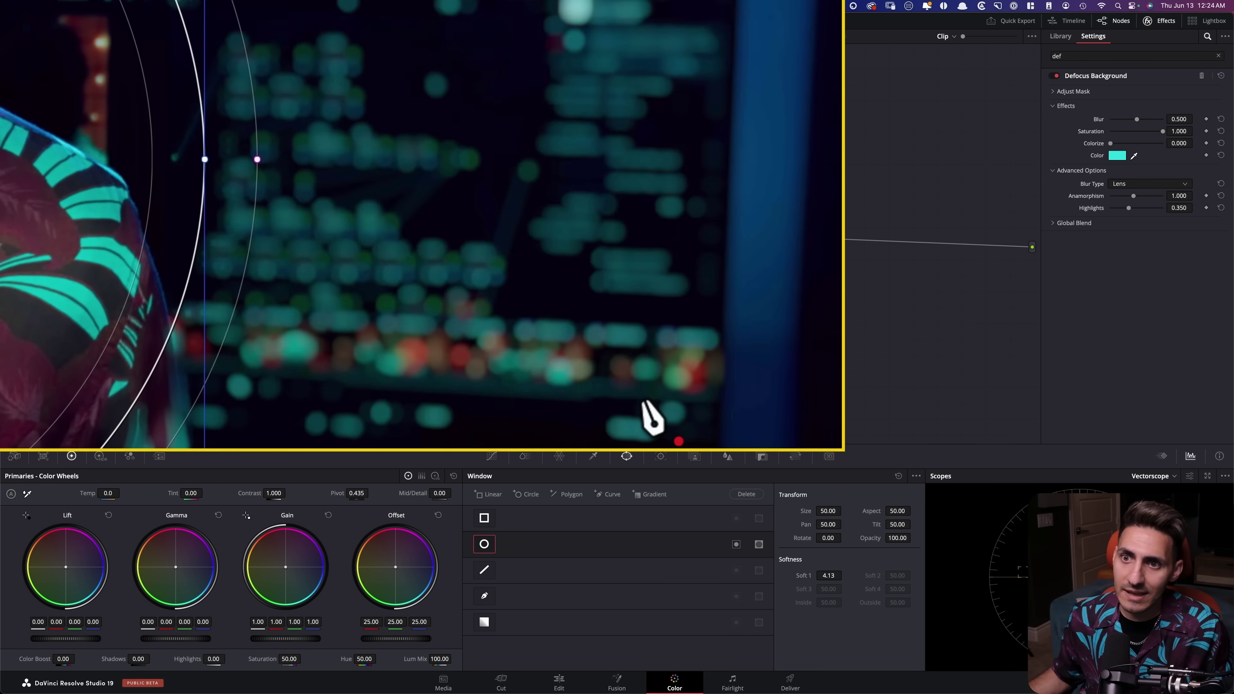
scroll(651, 419, "down", 5)
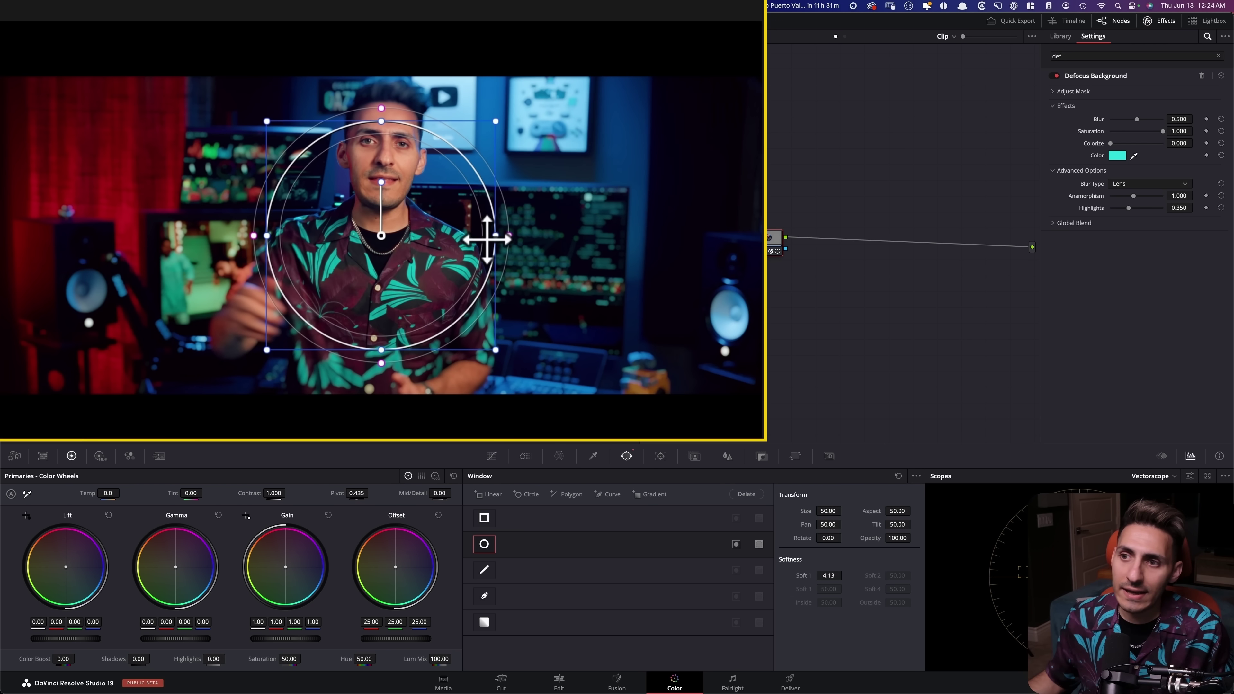
Stretch the circle window into a wide, tall, tilted oval around the presenter
left_click_drag(416, 237, 425, 237)
left_click_drag(513, 238, 636, 243)
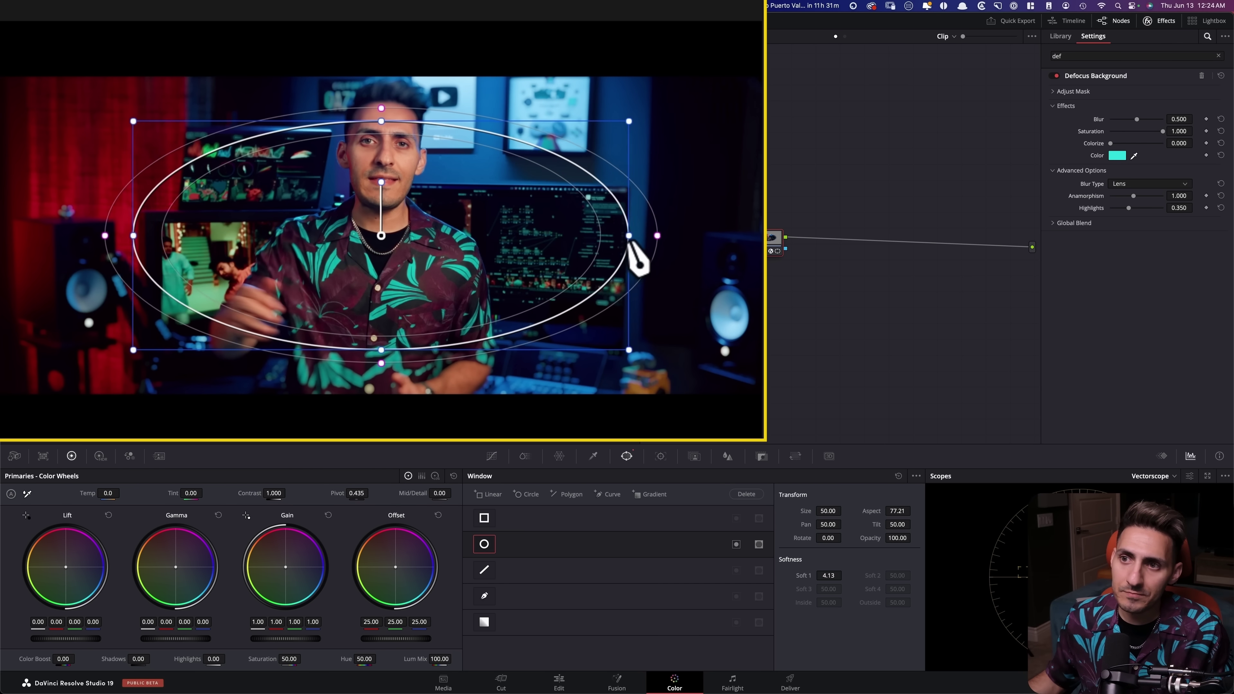
left_click_drag(384, 115, 382, 92)
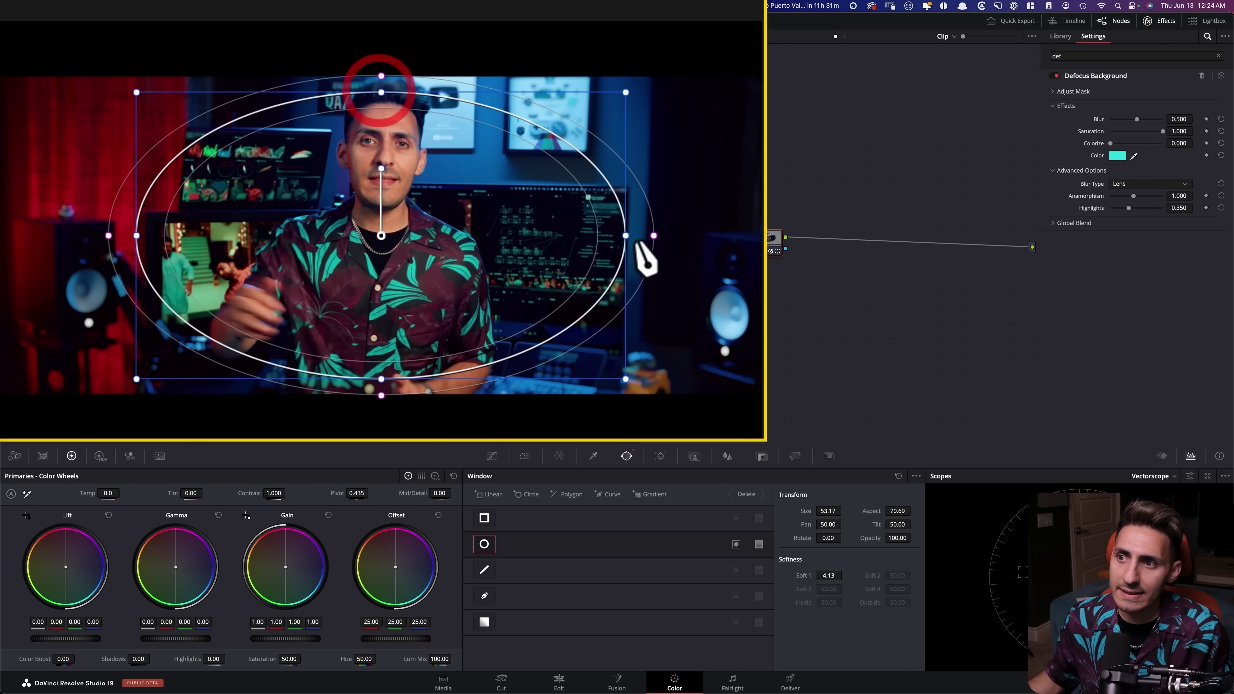
left_click_drag(625, 235, 622, 235)
left_click_drag(381, 168, 414, 179)
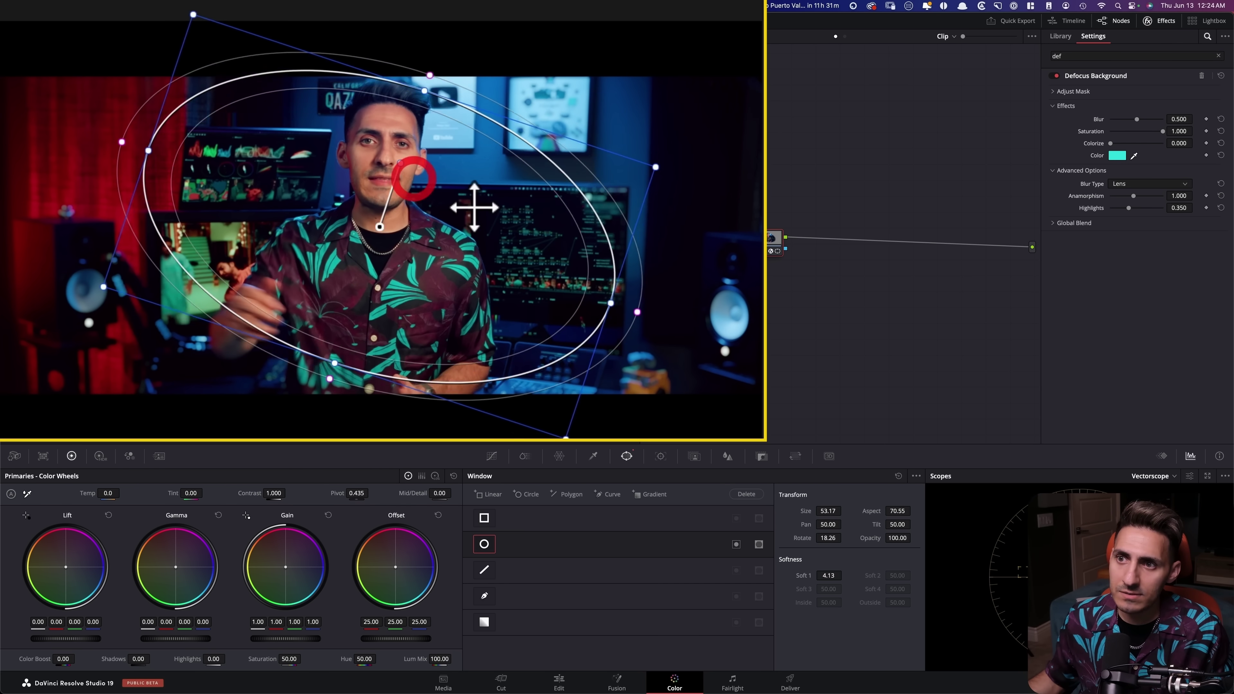
Reposition the oval down onto the presenter and soften its edge to Soft 1 31.75
left_click_drag(474, 215, 564, 271)
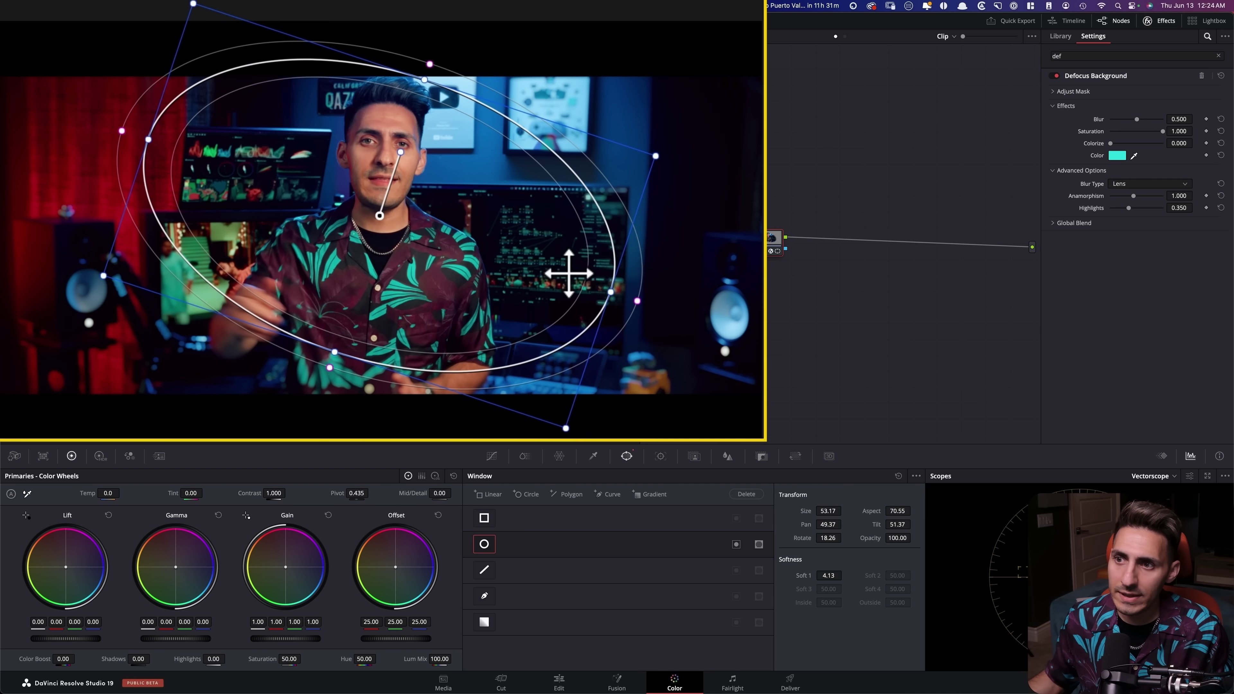
mouse_move(637, 295)
left_mouse_down()
mouse_move(650, 300)
mouse_move(627, 297)
left_mouse_up()
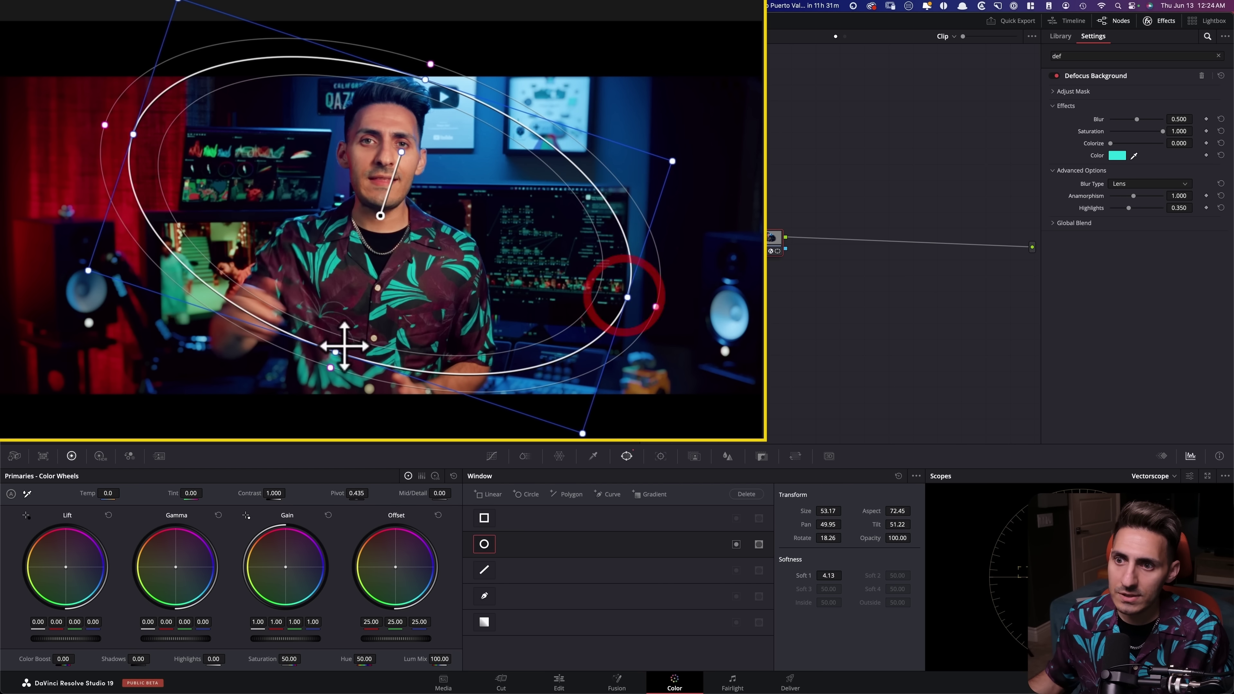
mouse_move(336, 352)
left_mouse_down()
mouse_move(347, 372)
mouse_move(333, 360)
left_mouse_up()
left_click_drag(367, 310, 377, 326)
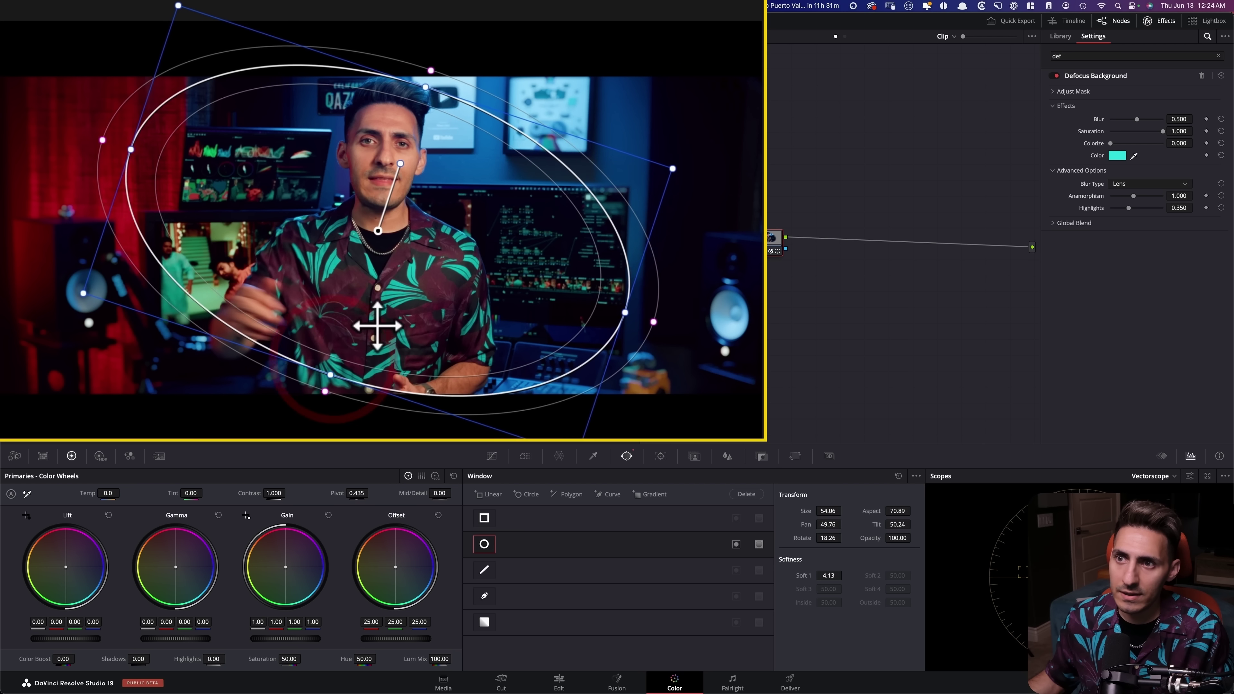
mouse_move(829, 576)
left_mouse_down()
mouse_move(944, 574)
mouse_move(840, 572)
left_mouse_up()
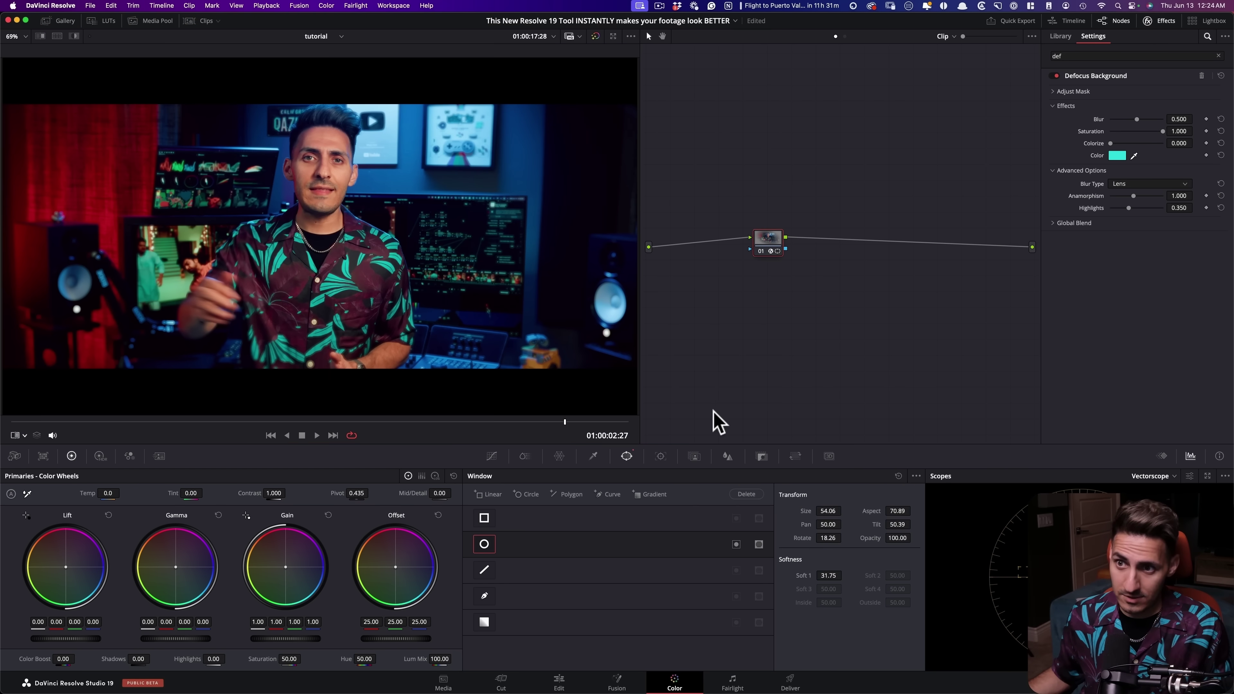
Set Defocus Background to Blur 0.376, Saturation 0.890 and Colorize 0.899
key("alt+f")
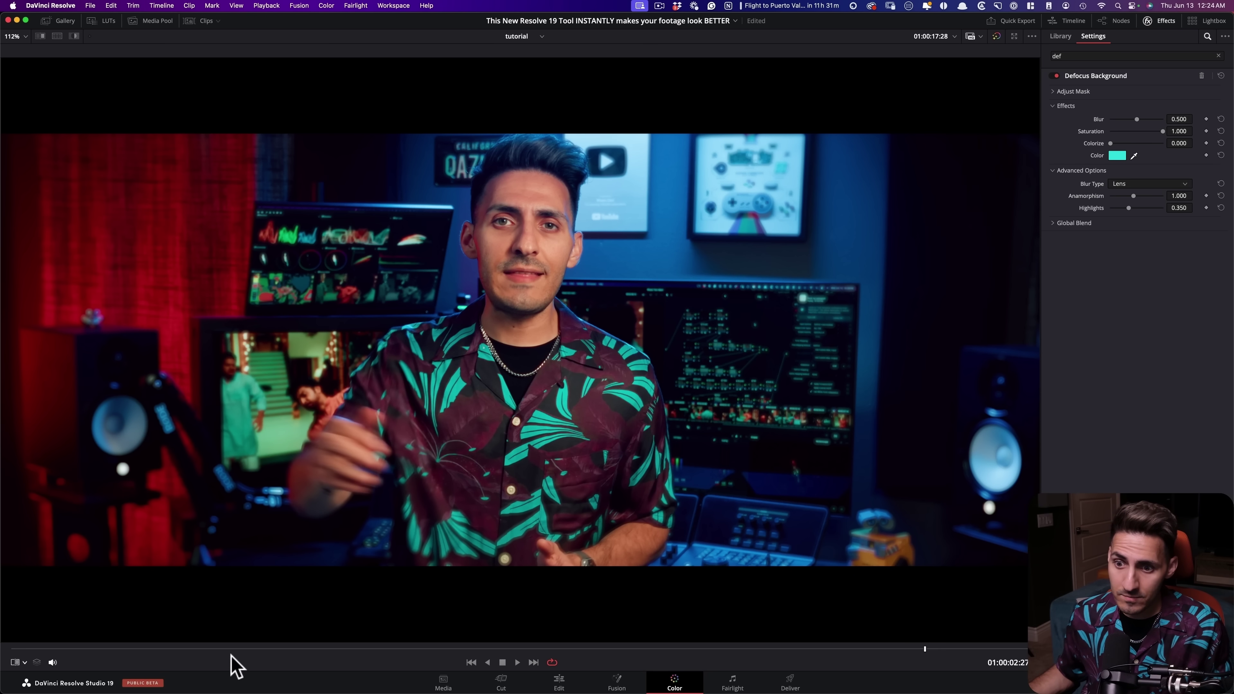
scroll(256, 543, "up", 4)
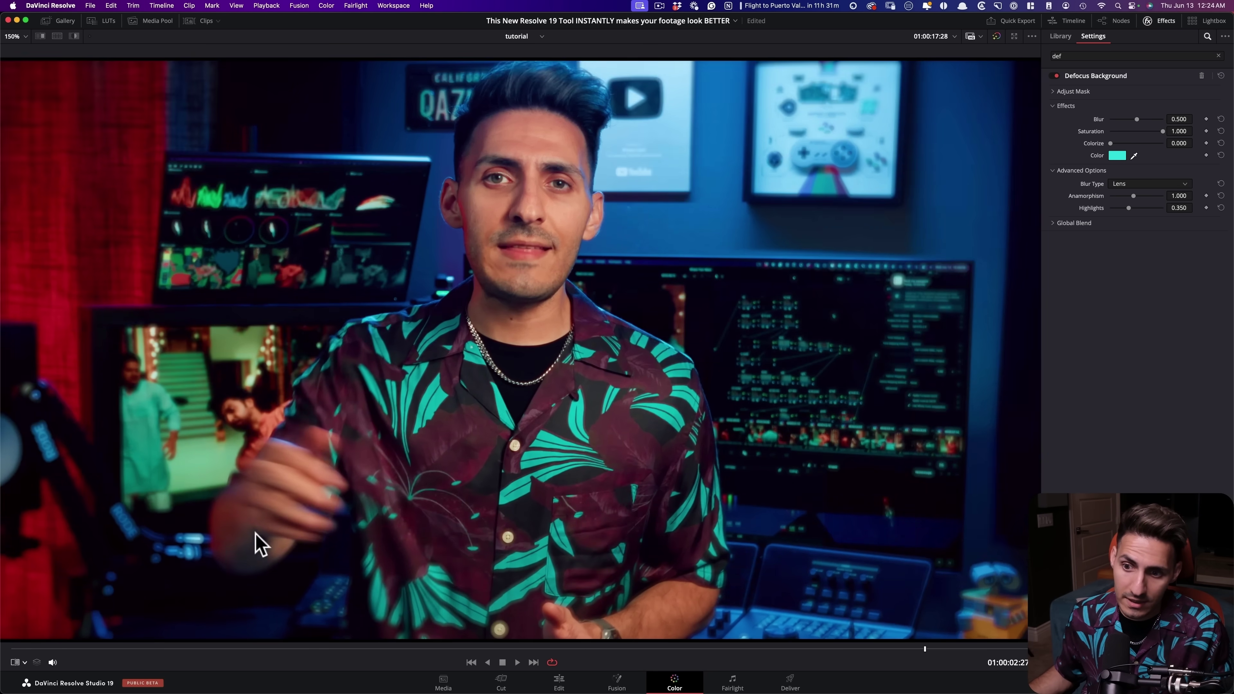
scroll(373, 475, "up", 2)
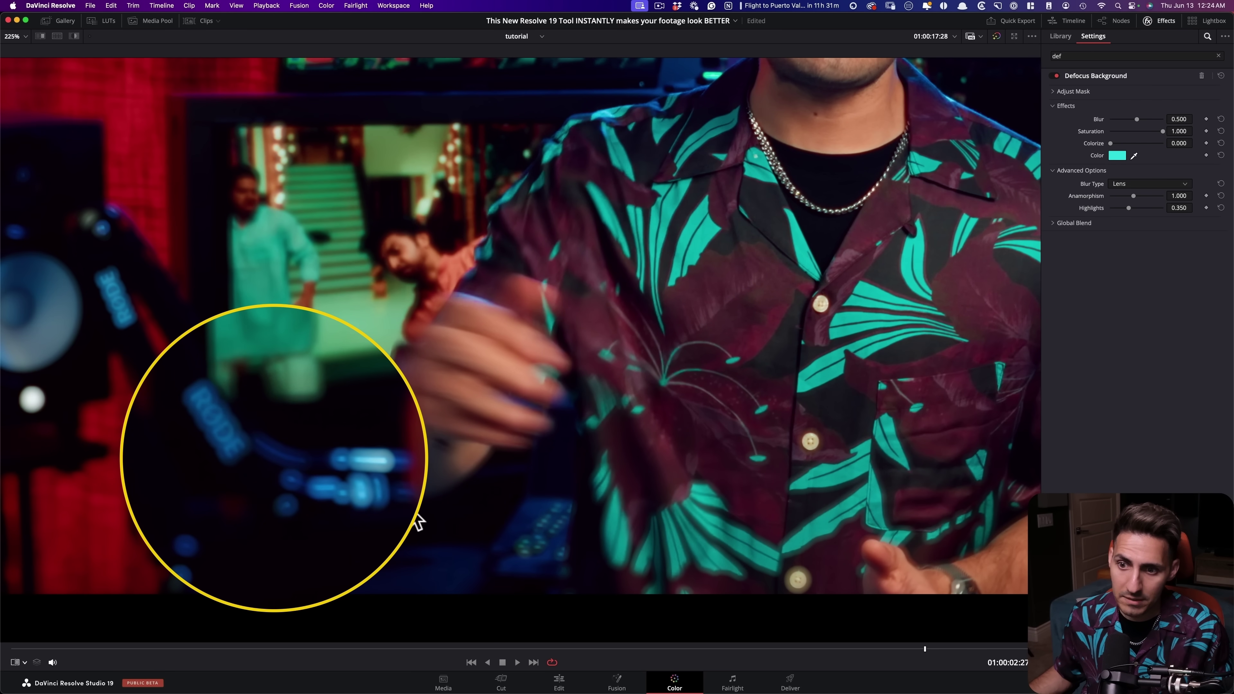
scroll(681, 330, "down", 6)
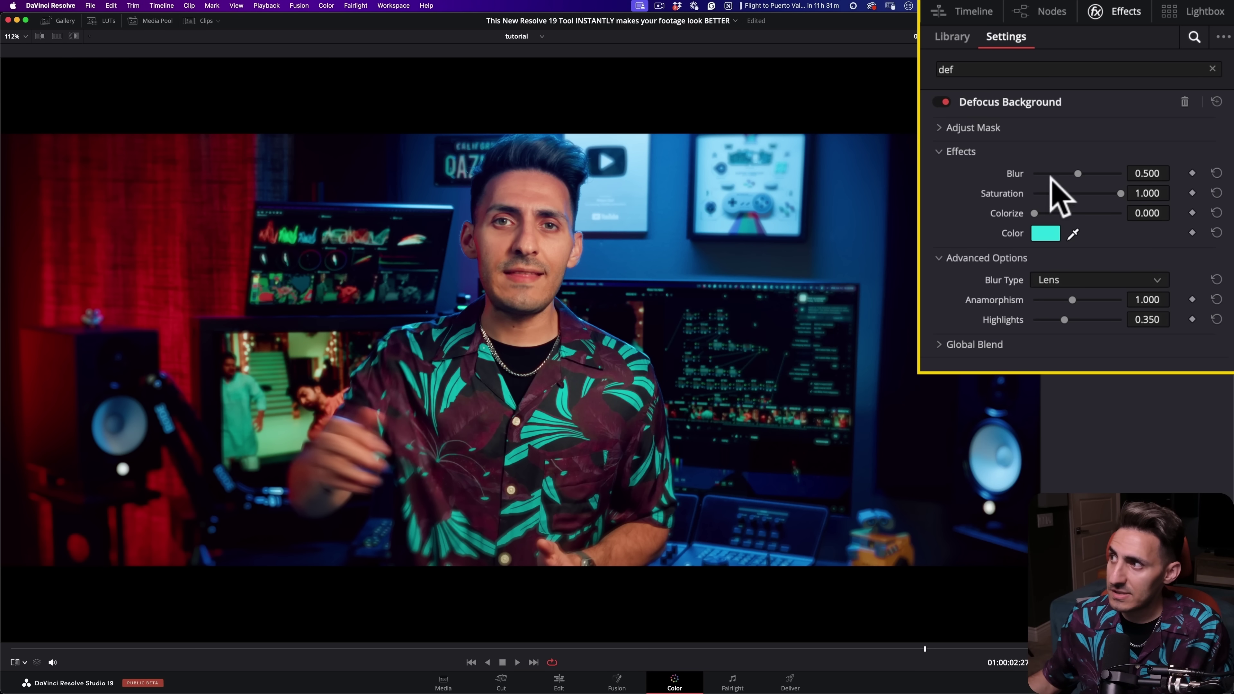
mouse_move(1080, 173)
left_mouse_down()
mouse_move(1122, 173)
mouse_move(1067, 174)
left_mouse_up()
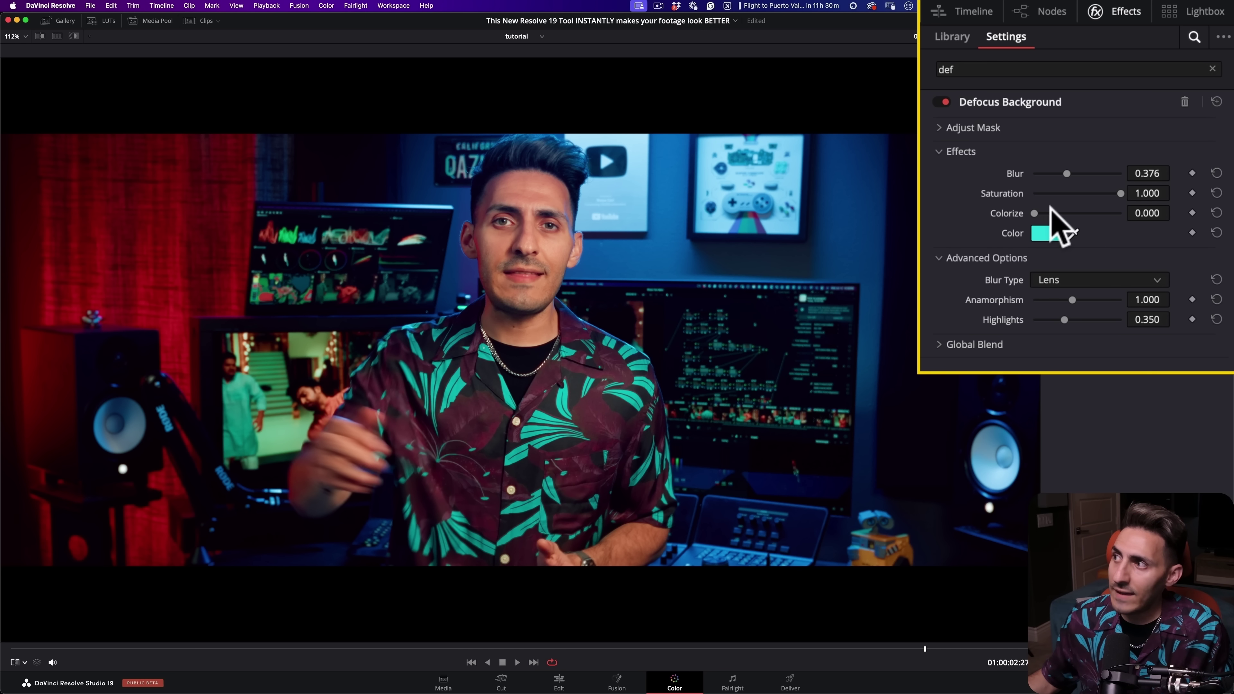
mouse_move(1113, 193)
left_mouse_down()
mouse_move(1046, 194)
mouse_move(1121, 193)
left_mouse_up()
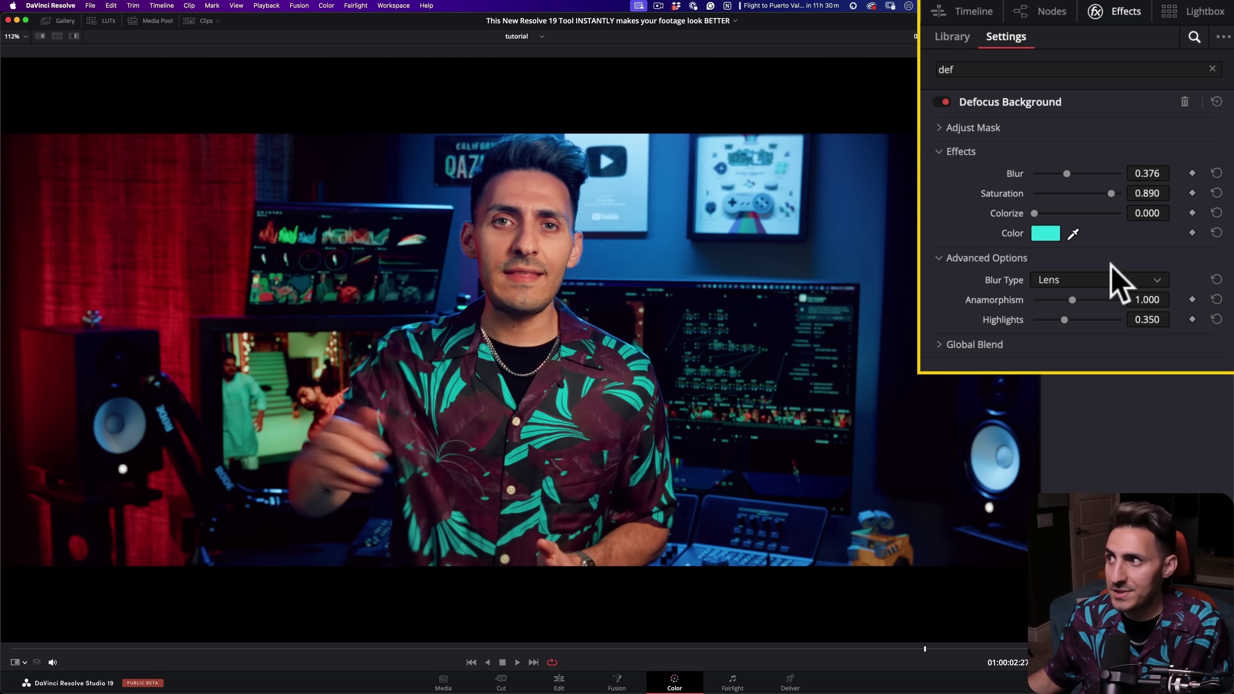
left_click_drag(1034, 213, 1138, 215)
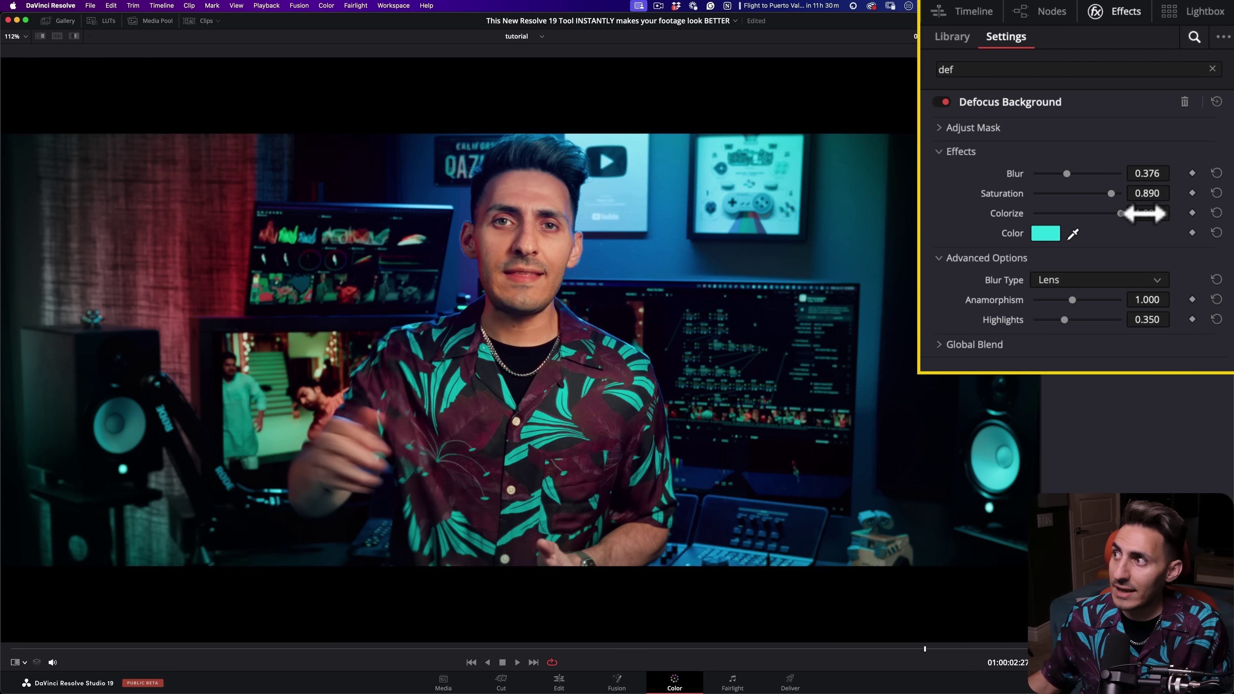
Change the Colorize tint colour to dark grey and set Colorize to 0.495
left_click_drag(1117, 144, 1145, 146)
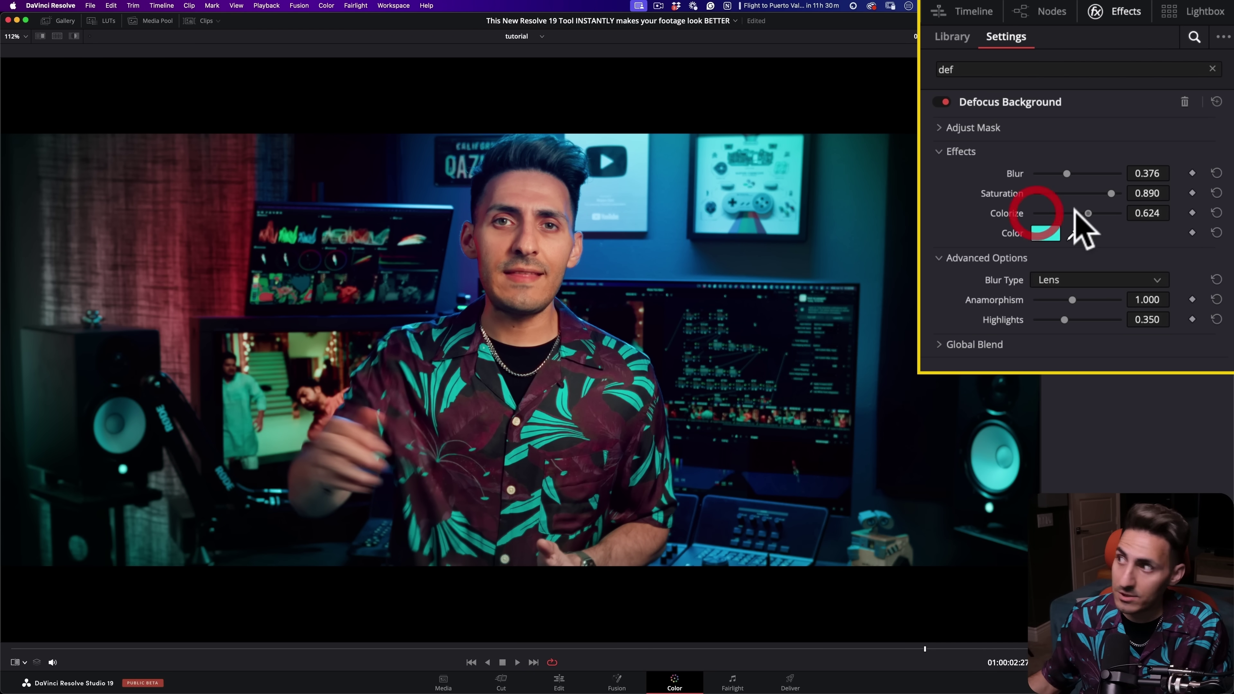
left_click(1116, 157)
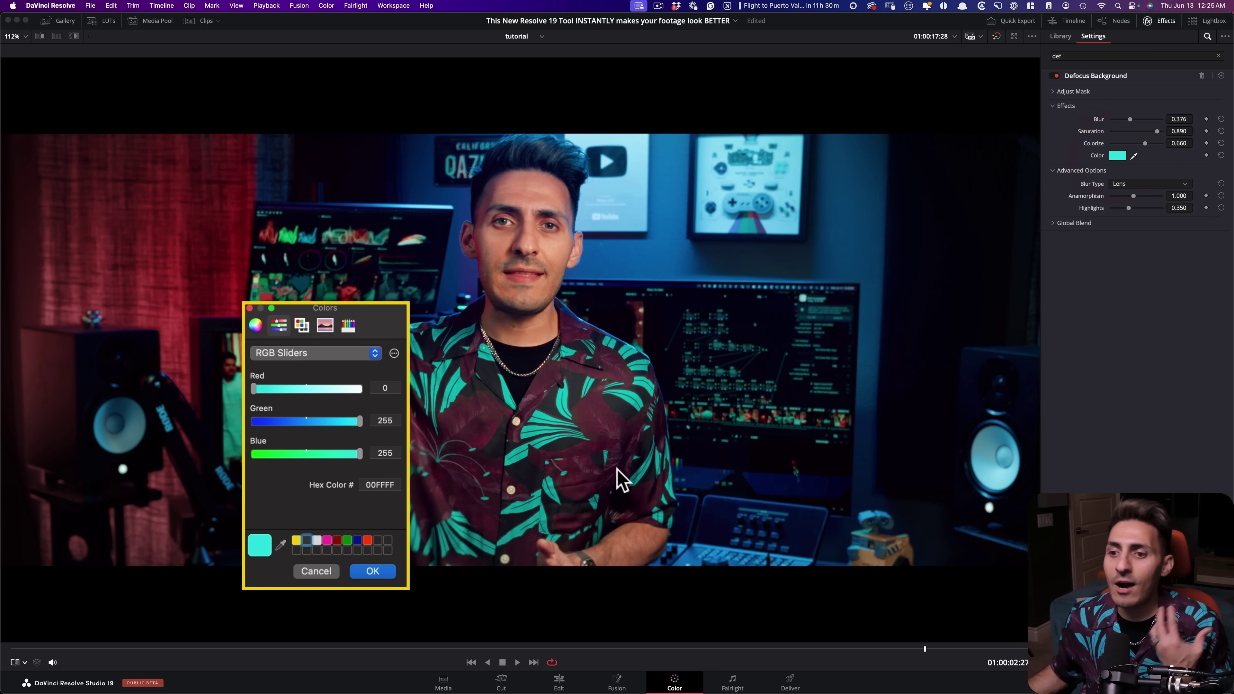
left_click(296, 550)
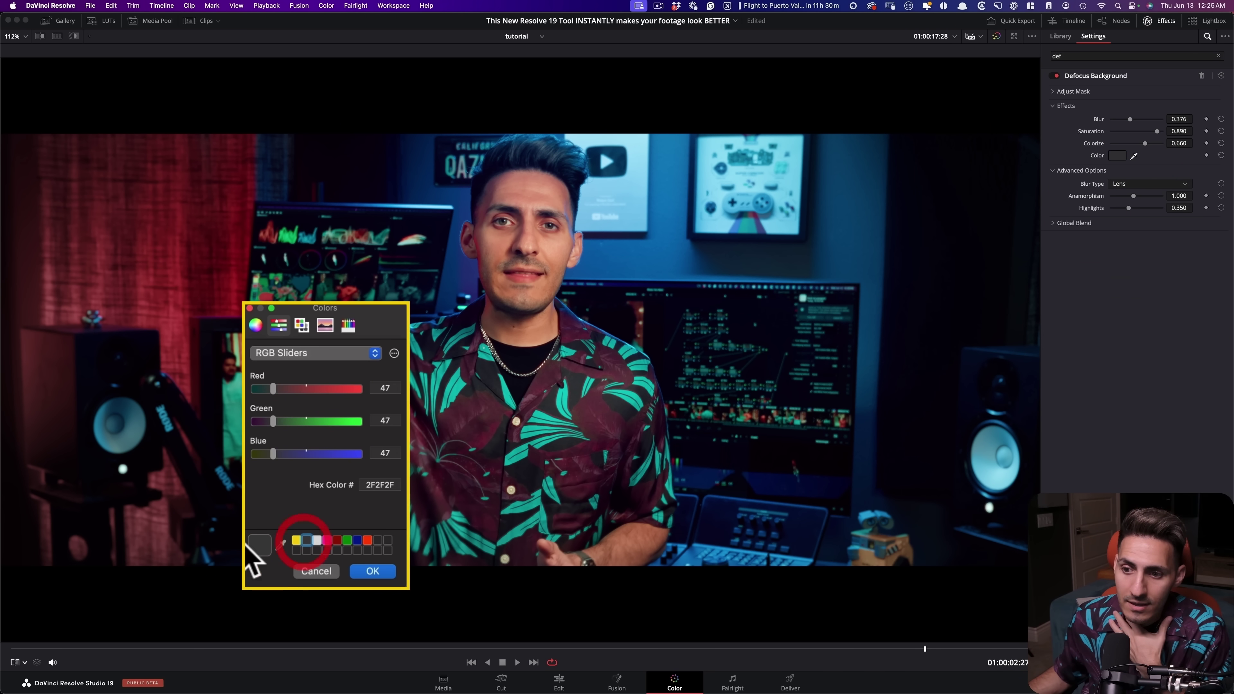
left_click(373, 571)
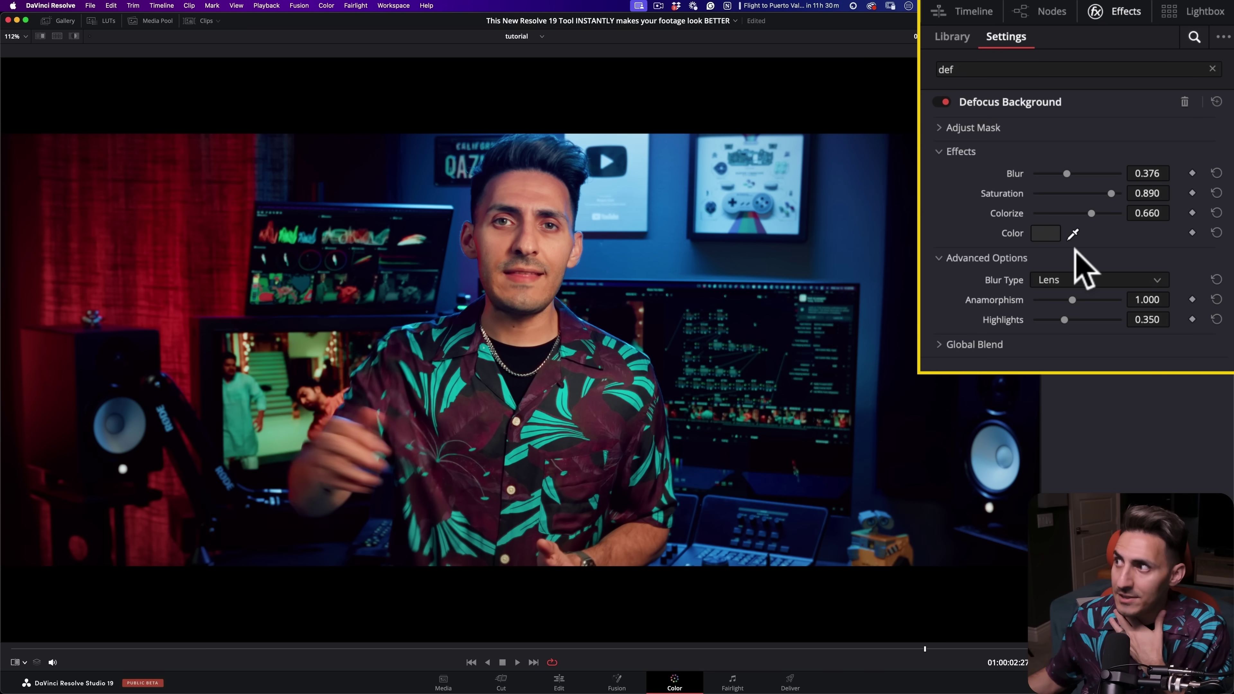
left_click_drag(1105, 214, 1075, 208)
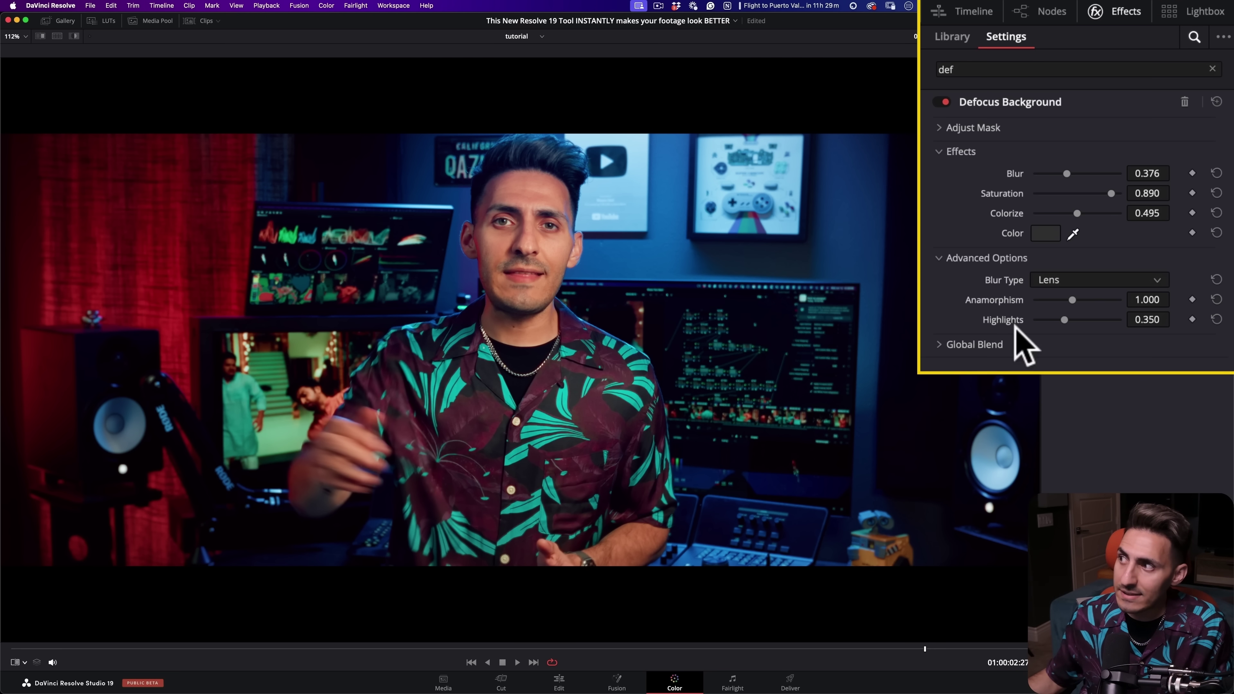
Switch the Defocus Background blur type to Lens
left_click(1064, 279)
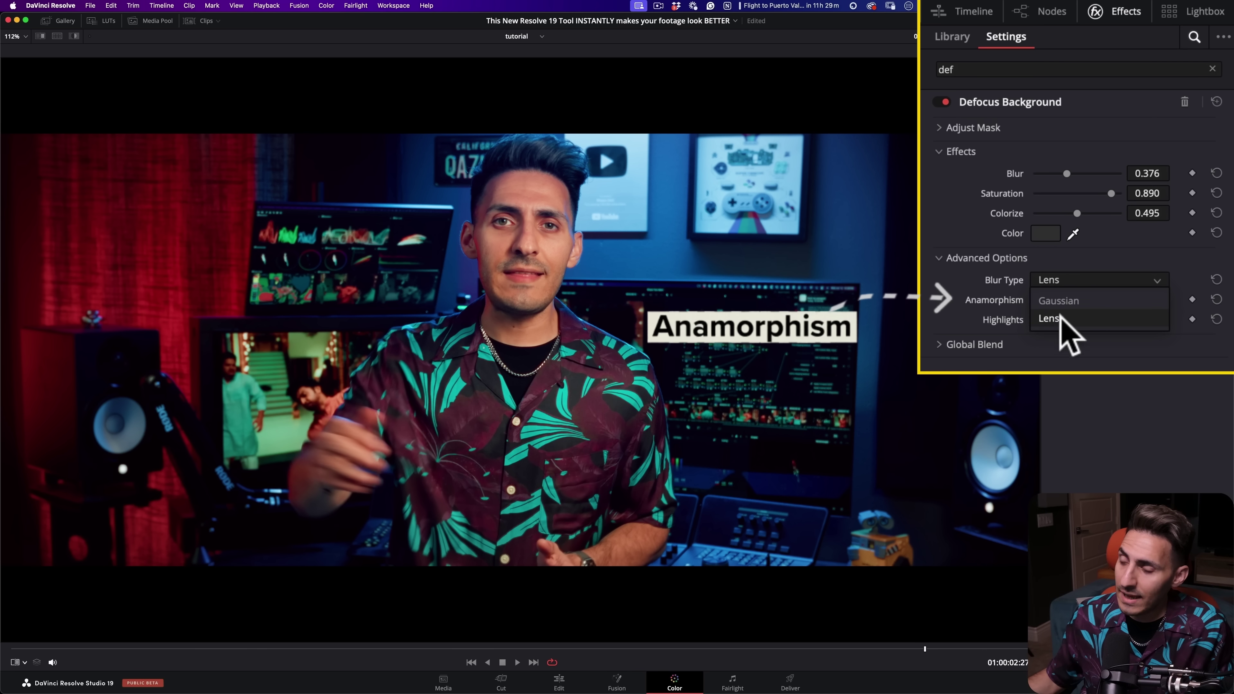
left_click(1077, 299)
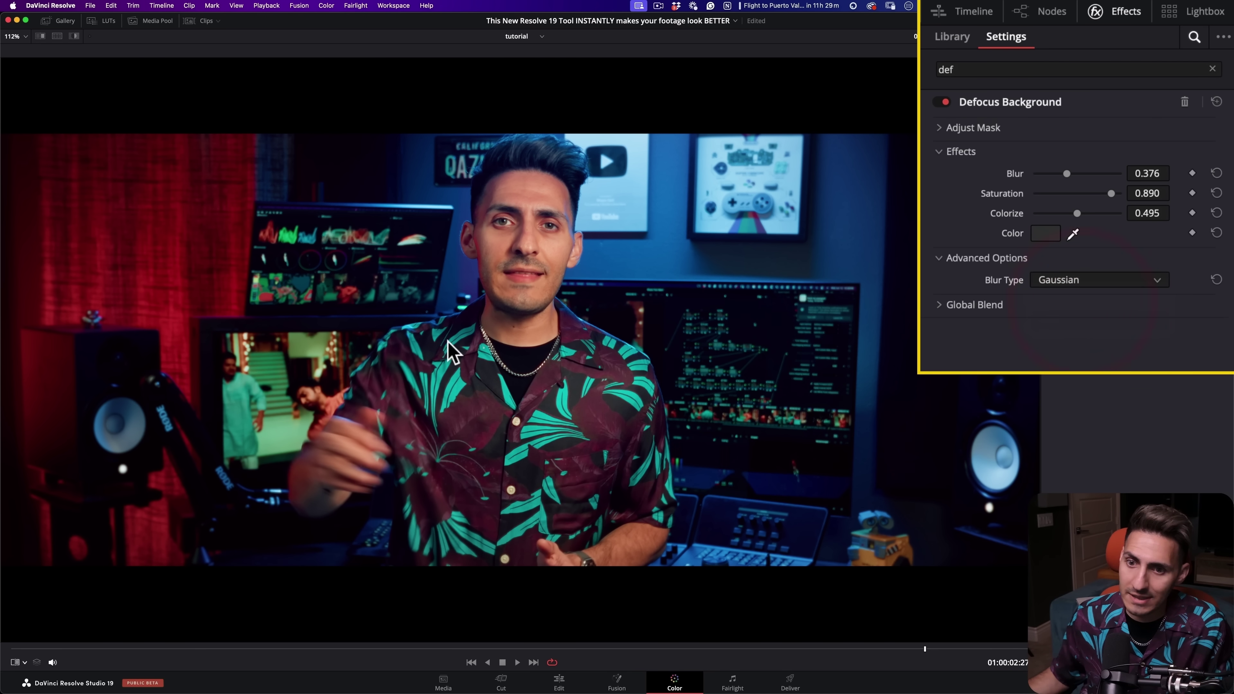
left_click(1117, 278)
left_click(1067, 320)
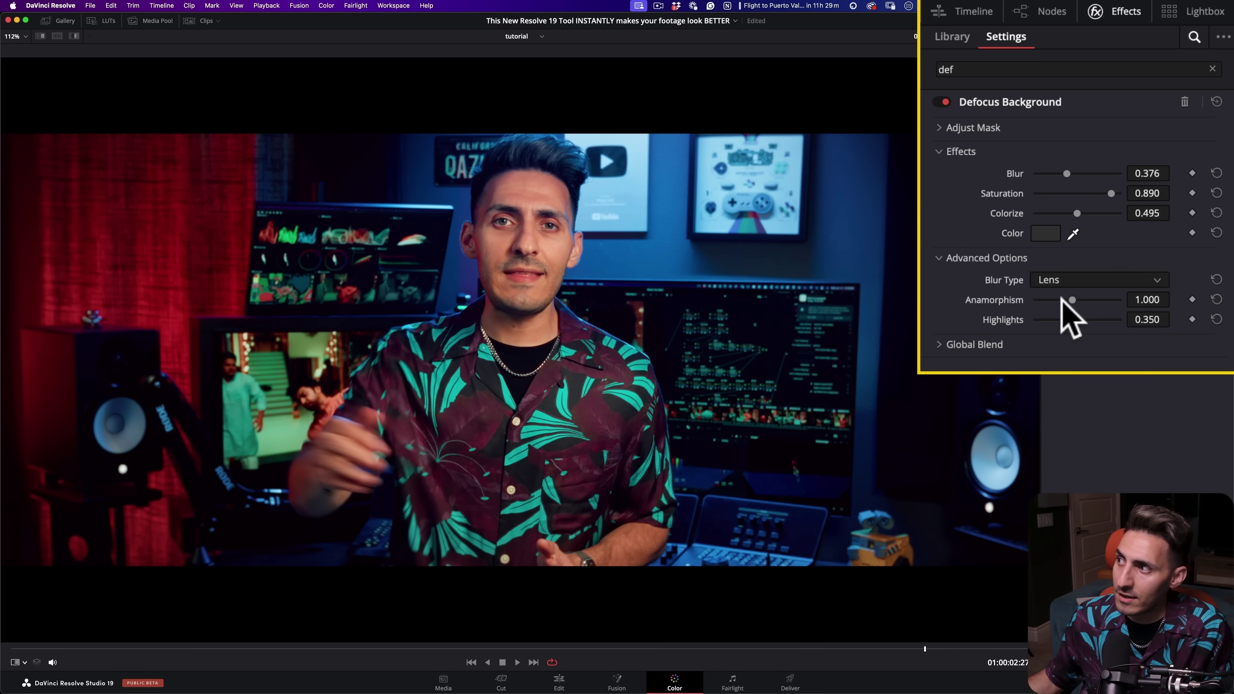
Set Anamorphism to 2.000, Highlights to 0.000 and Blur to 0.413
left_click_drag(1073, 299, 1181, 303)
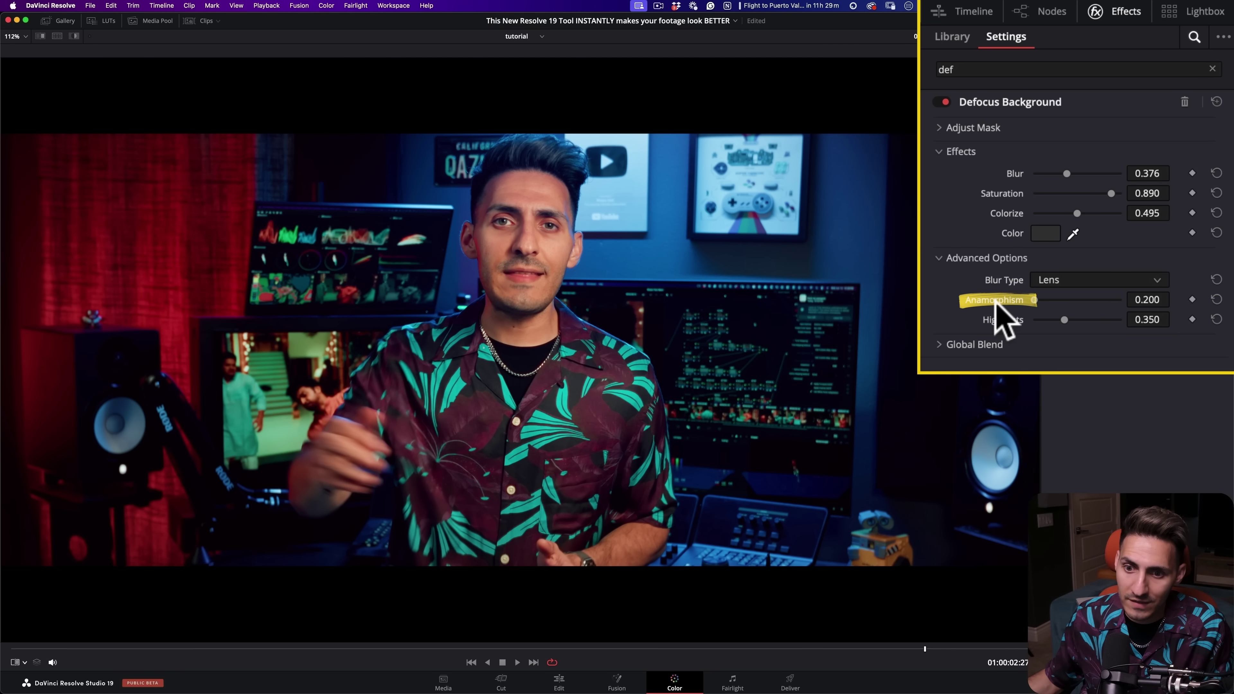
left_click_drag(1033, 300, 1118, 292)
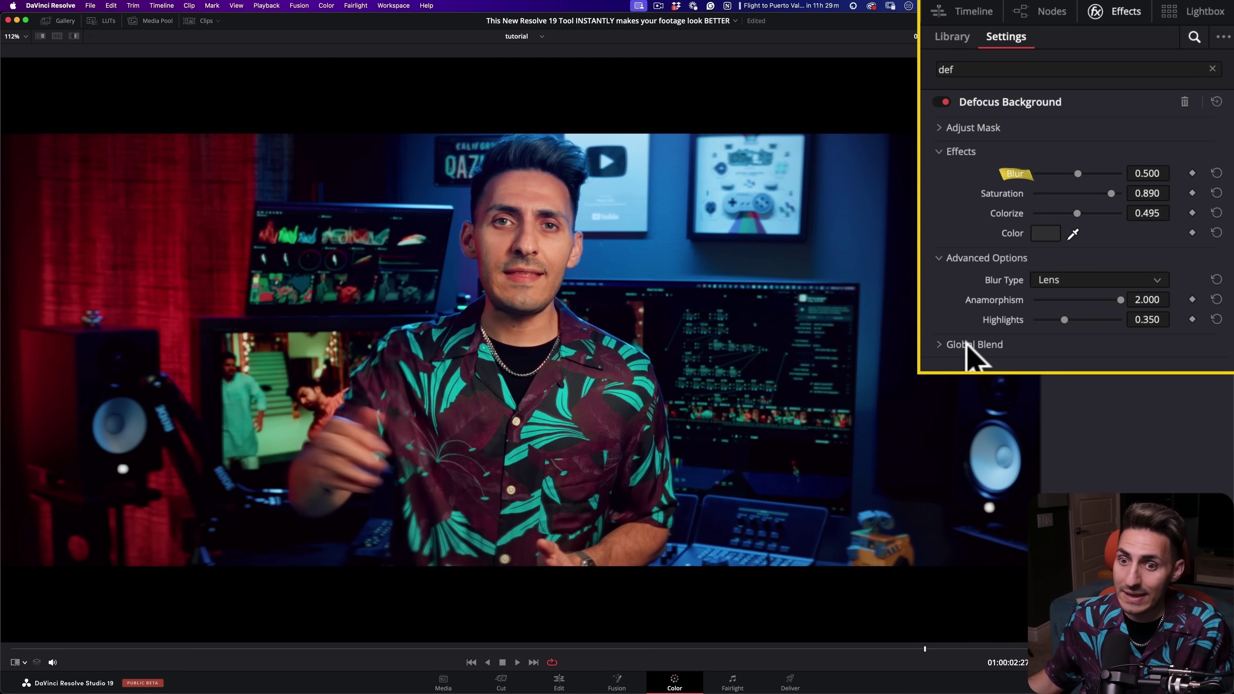
left_click_drag(1109, 301, 1166, 311)
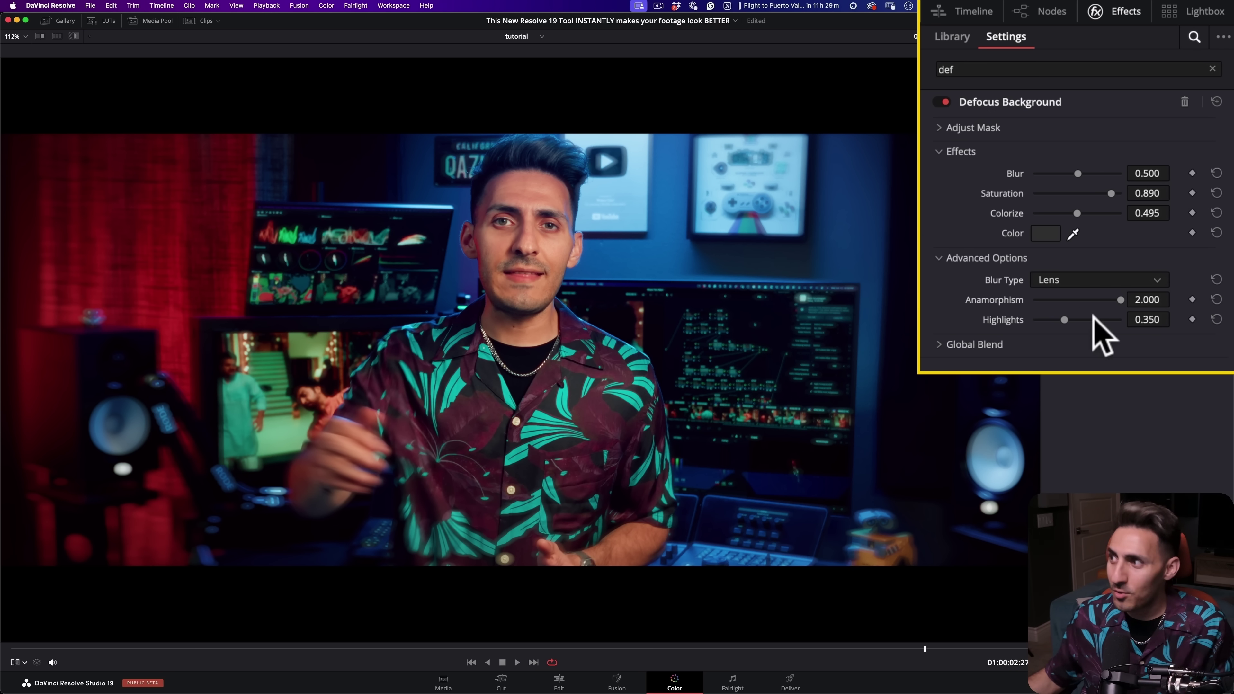
left_click_drag(1066, 320, 1014, 320)
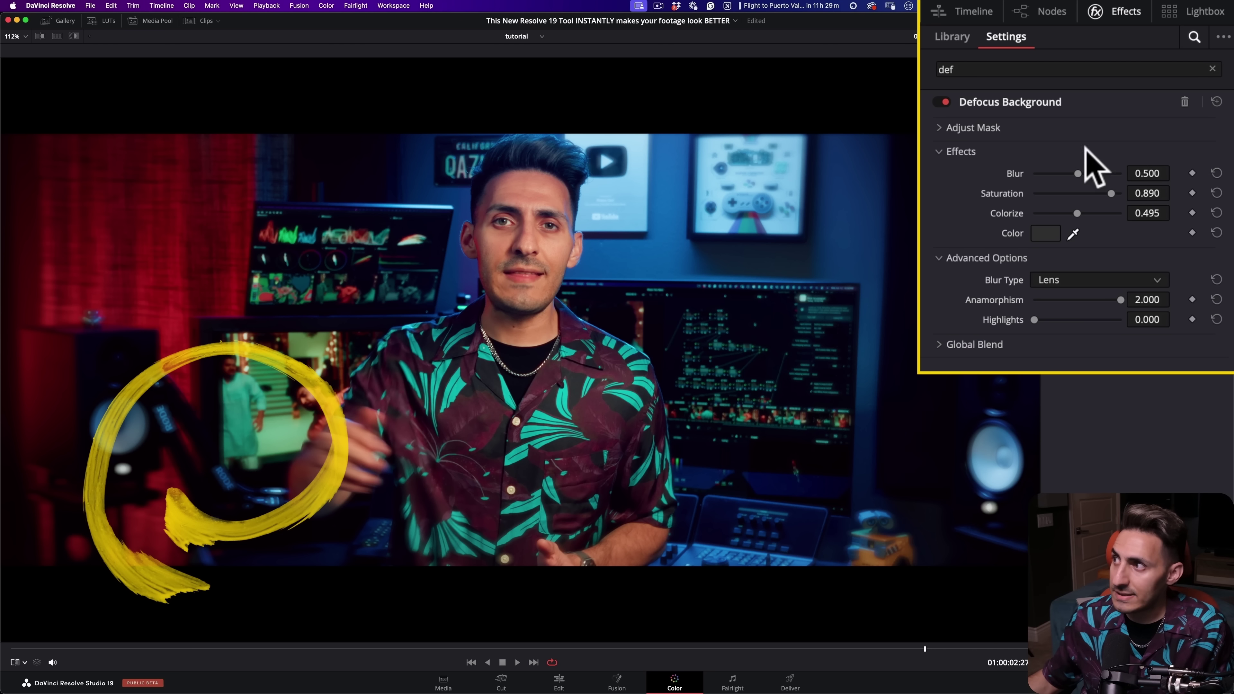
left_click_drag(1075, 172, 1065, 172)
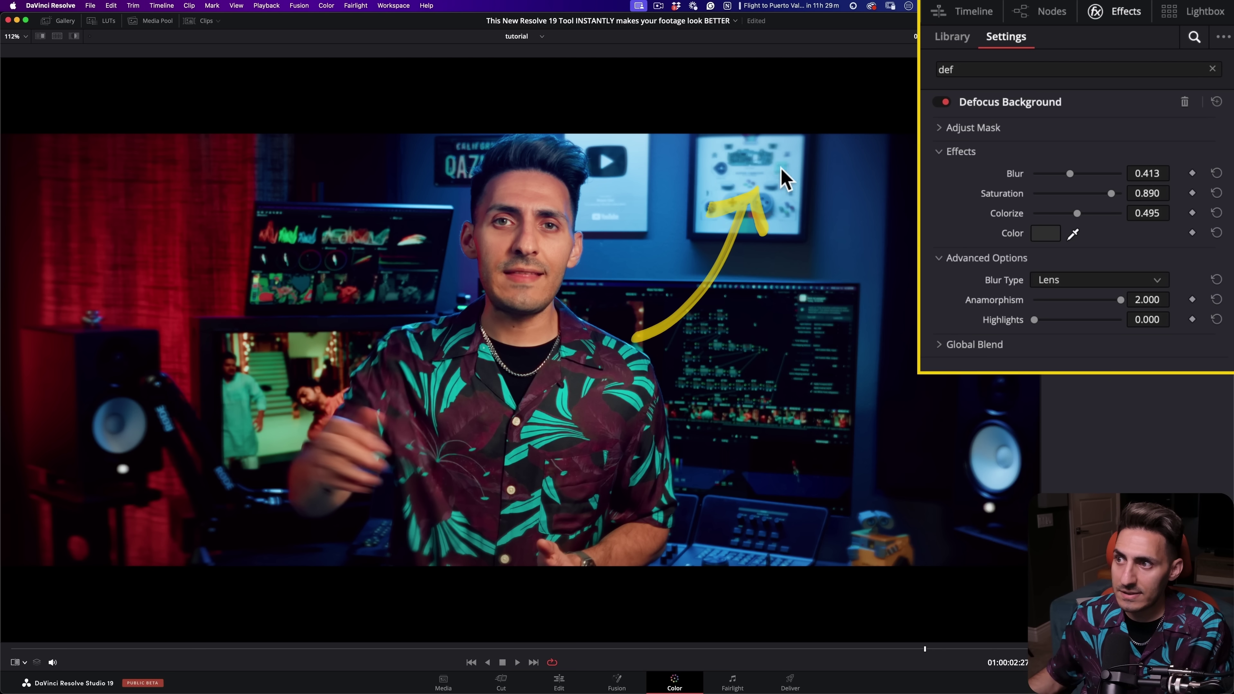
Zoom the viewer in on the lens-blurred background to inspect it, then zoom back out
scroll(807, 523, "up", 8)
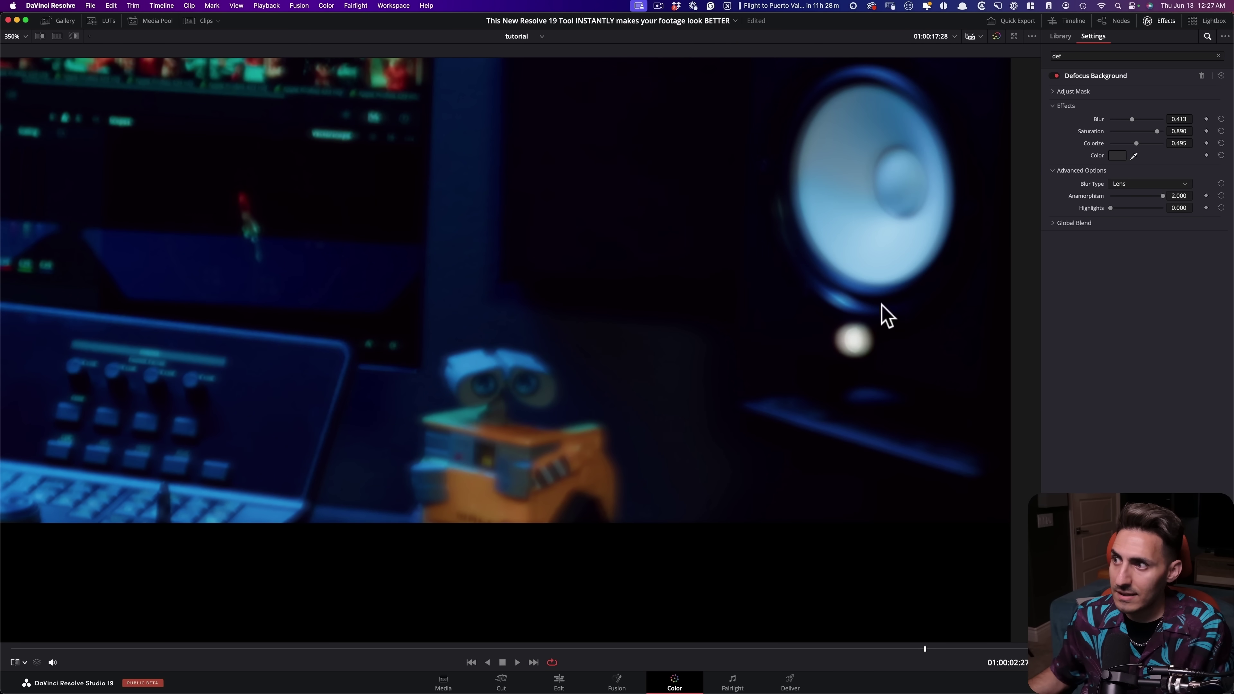
scroll(748, 384, "down", 3)
scroll(291, 423, "down", 4)
scroll(160, 408, "up", 4)
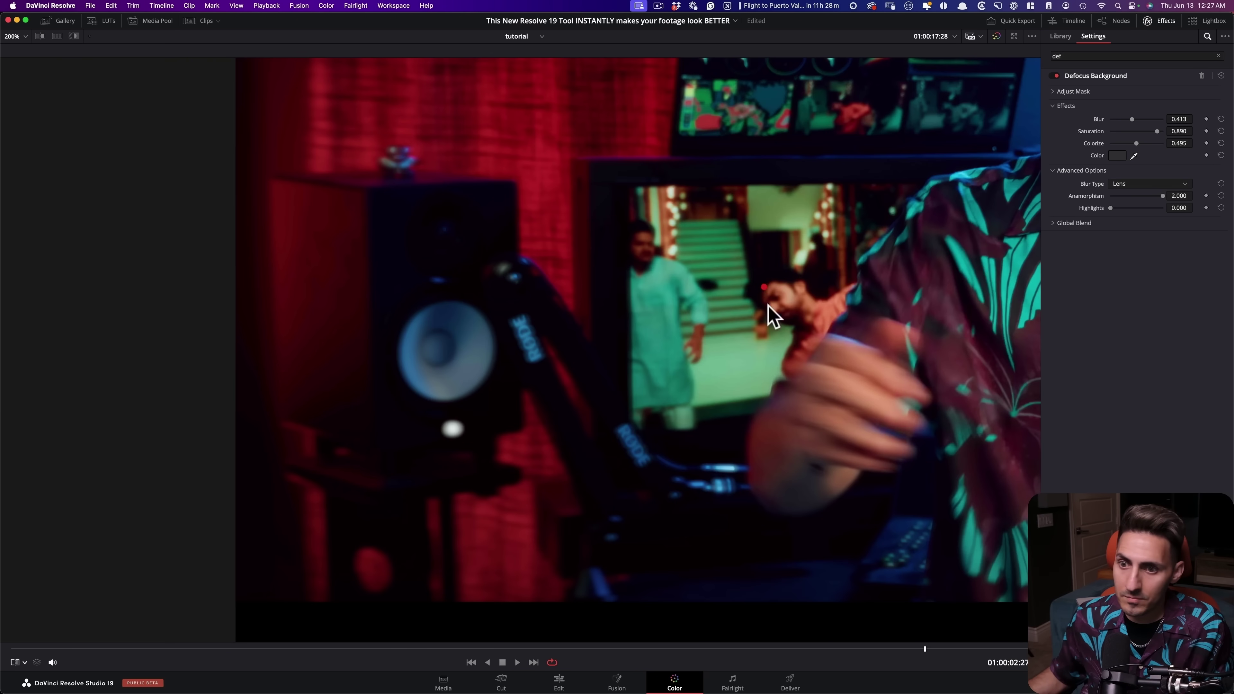
scroll(584, 293, "up", 2)
scroll(642, 513, "up", 2)
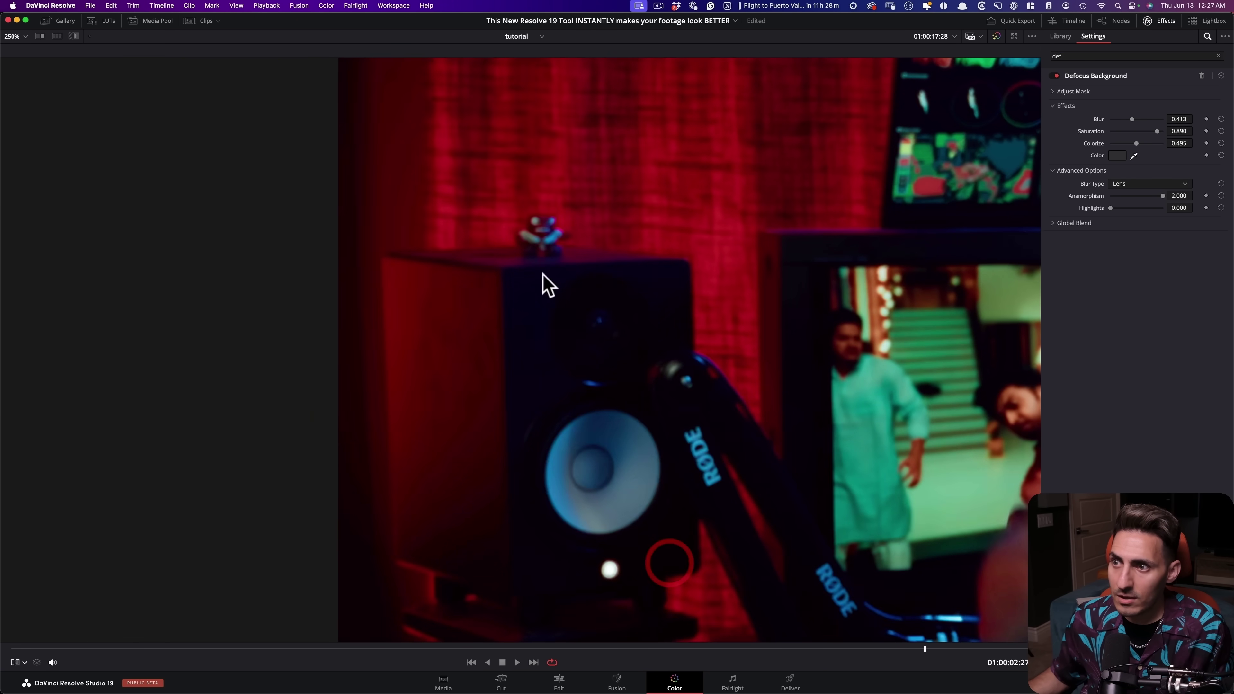
scroll(554, 272, "up", 2)
scroll(681, 389, "down", 4)
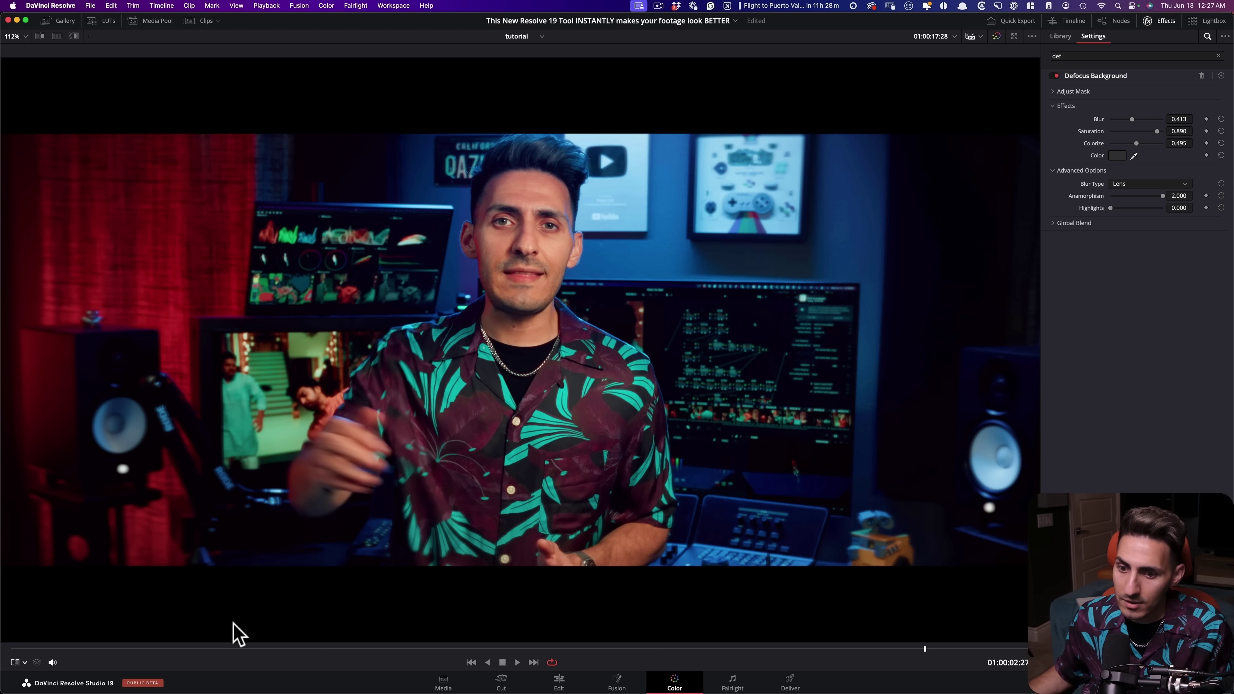
Move the playhead back to around 02:06 and restore the full Color page panels
mouse_move(146, 649)
left_mouse_down()
mouse_move(237, 664)
mouse_move(726, 667)
mouse_move(702, 656)
left_mouse_up()
scroll(167, 566, "down", 1)
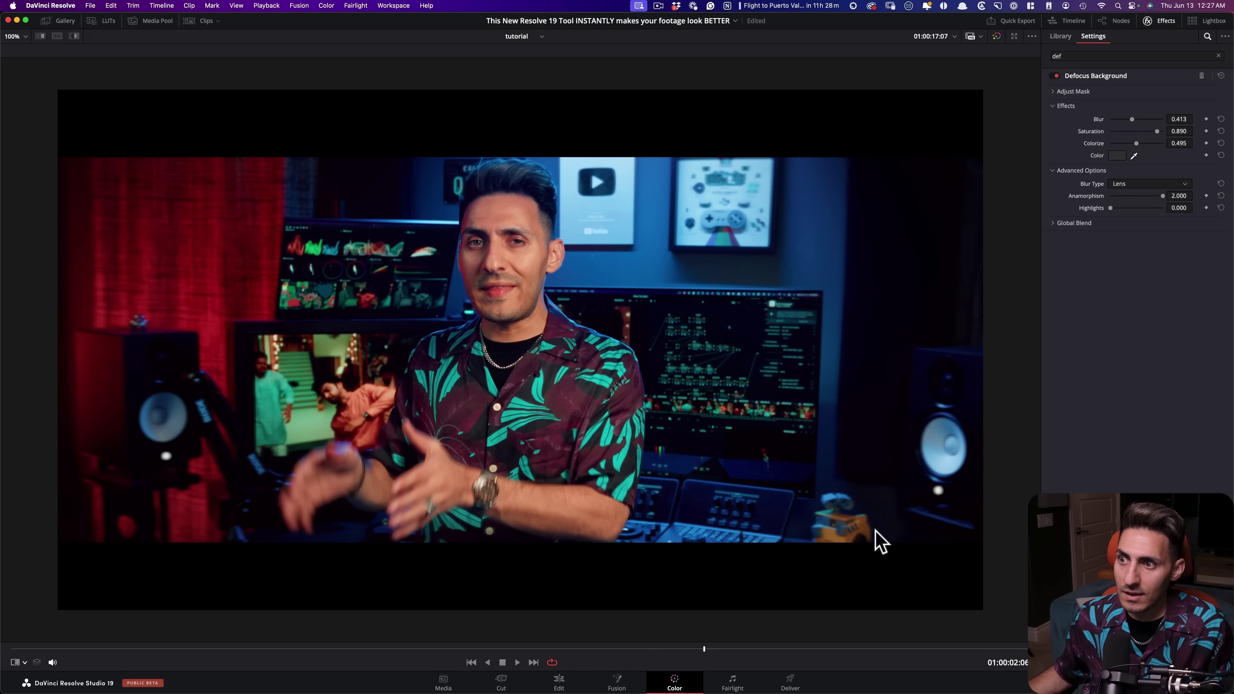
key("alt+f")
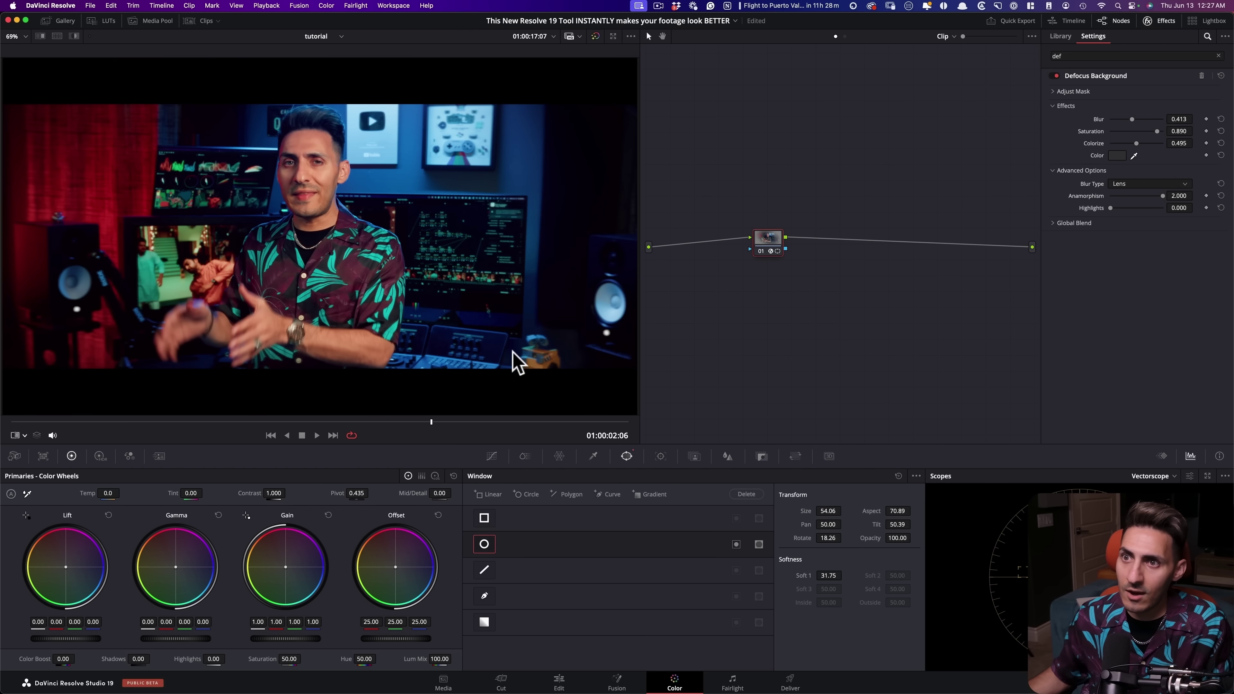
Show the window outline and move the oval slightly lower over the speaker
left_click(533, 421)
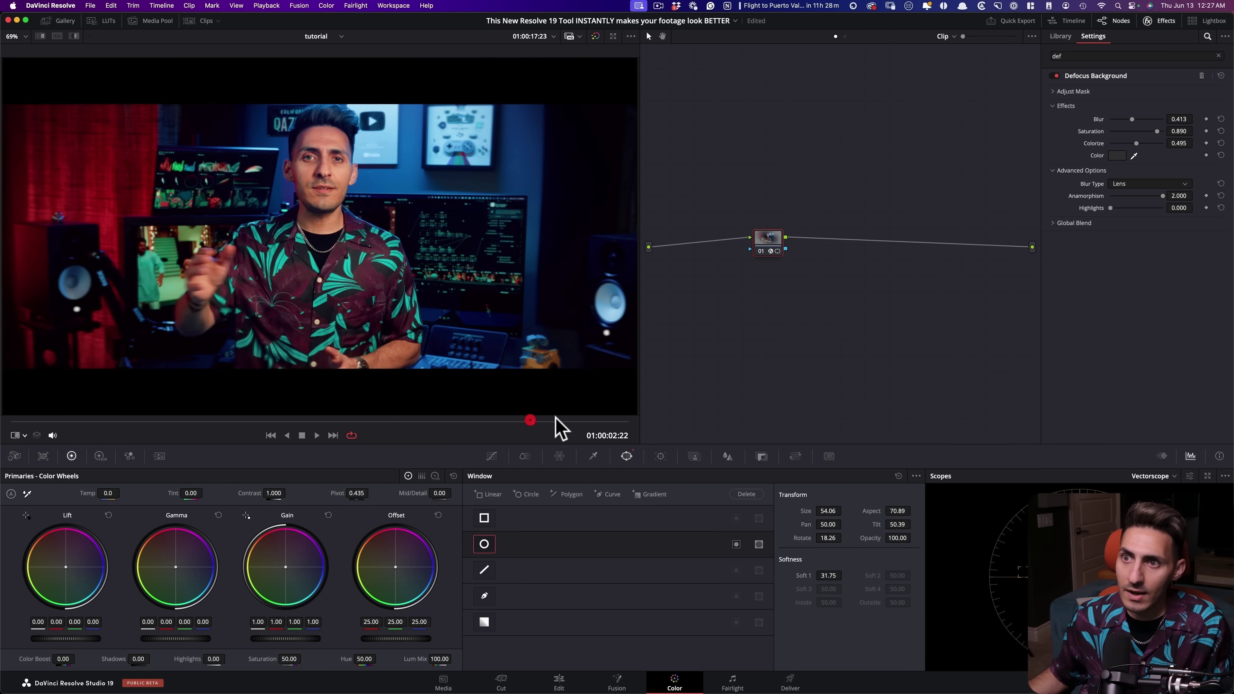
left_click(20, 436)
left_click(56, 486)
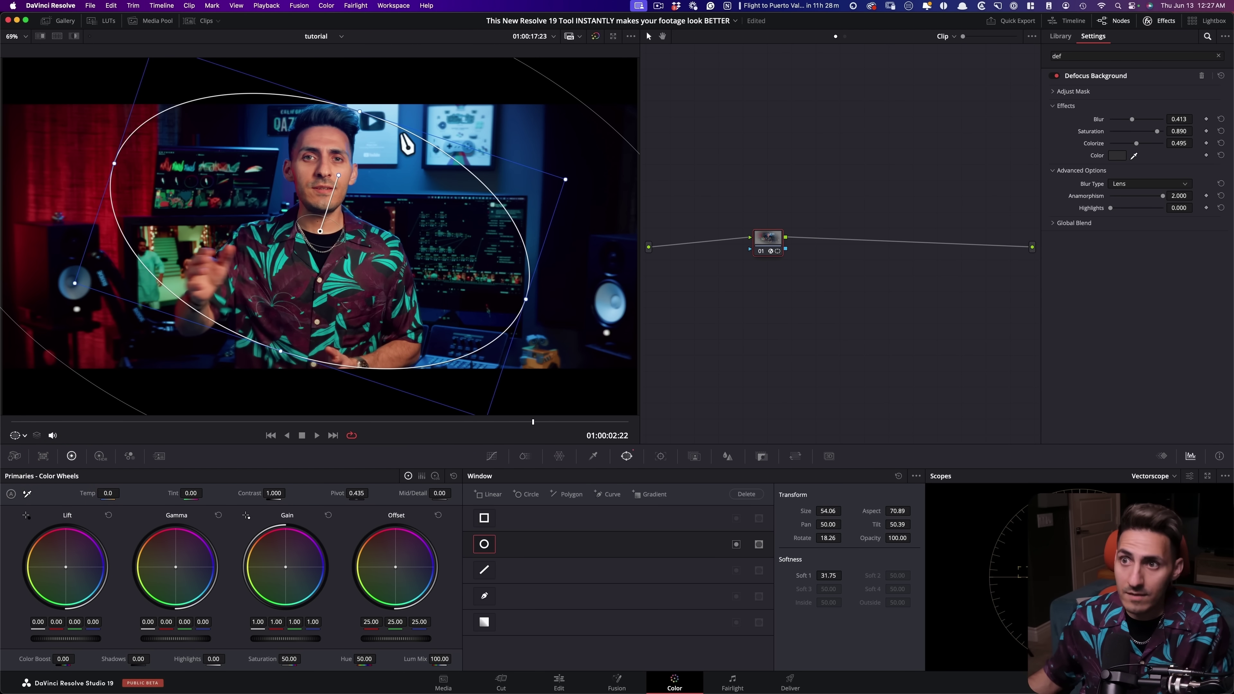
key("alt+f")
mouse_move(585, 147)
left_mouse_down()
mouse_move(550, 179)
mouse_move(578, 158)
left_mouse_up()
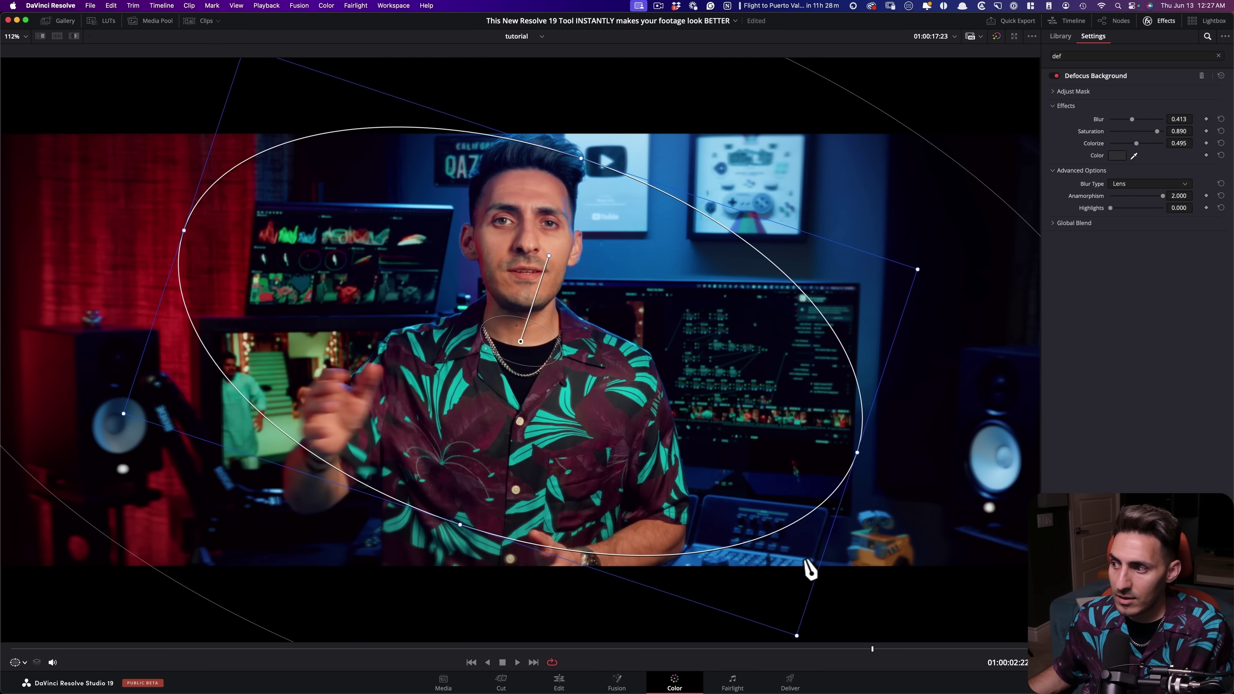
Reduce the oval window's Soft 1 to 14.71 and play back the result
key("alt+f")
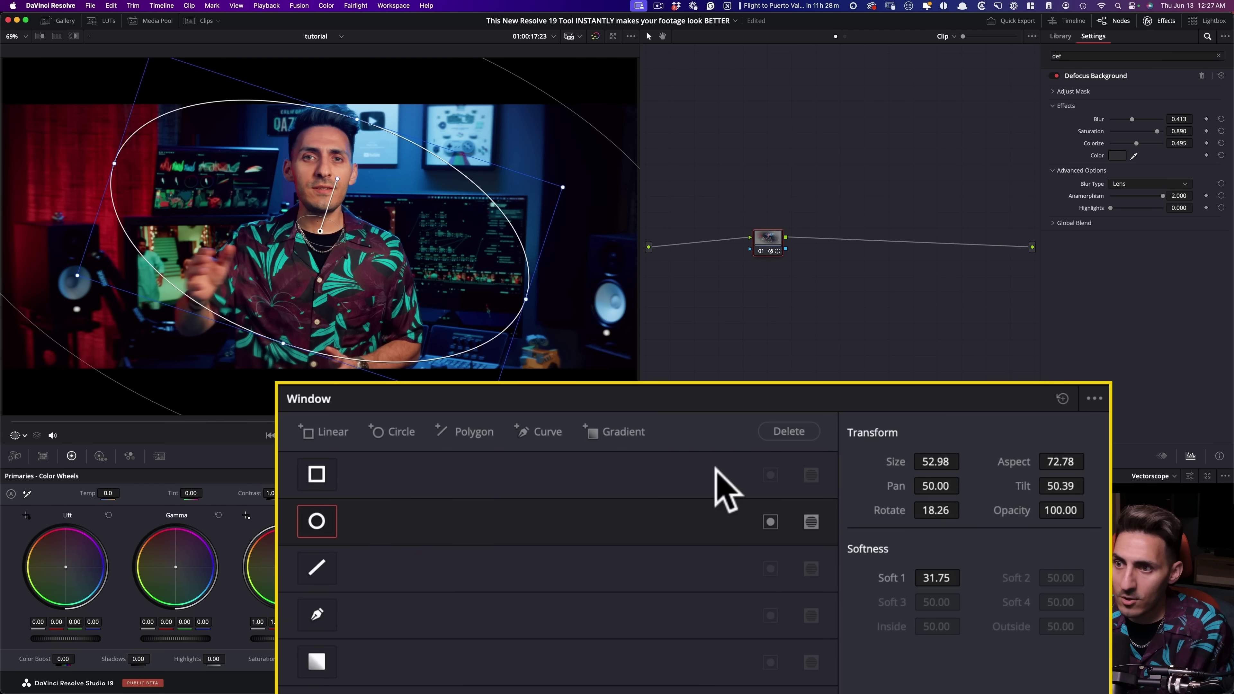
left_click_drag(966, 576, 966, 577)
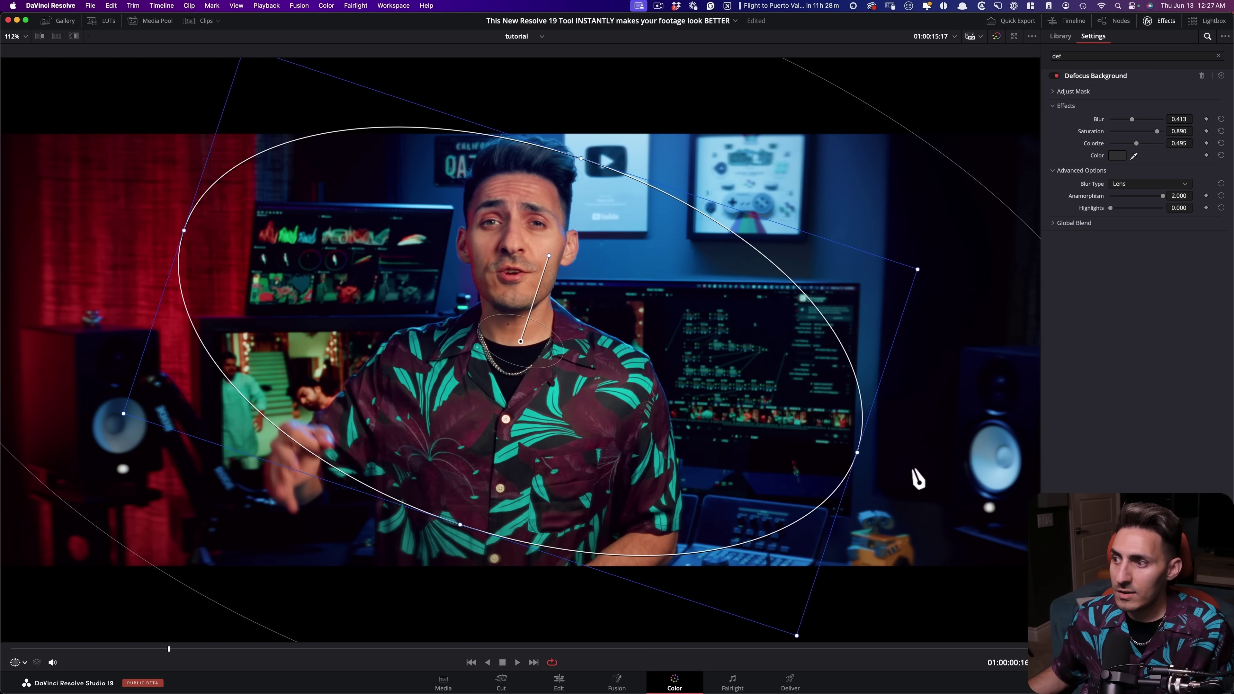
key("shift+grave")
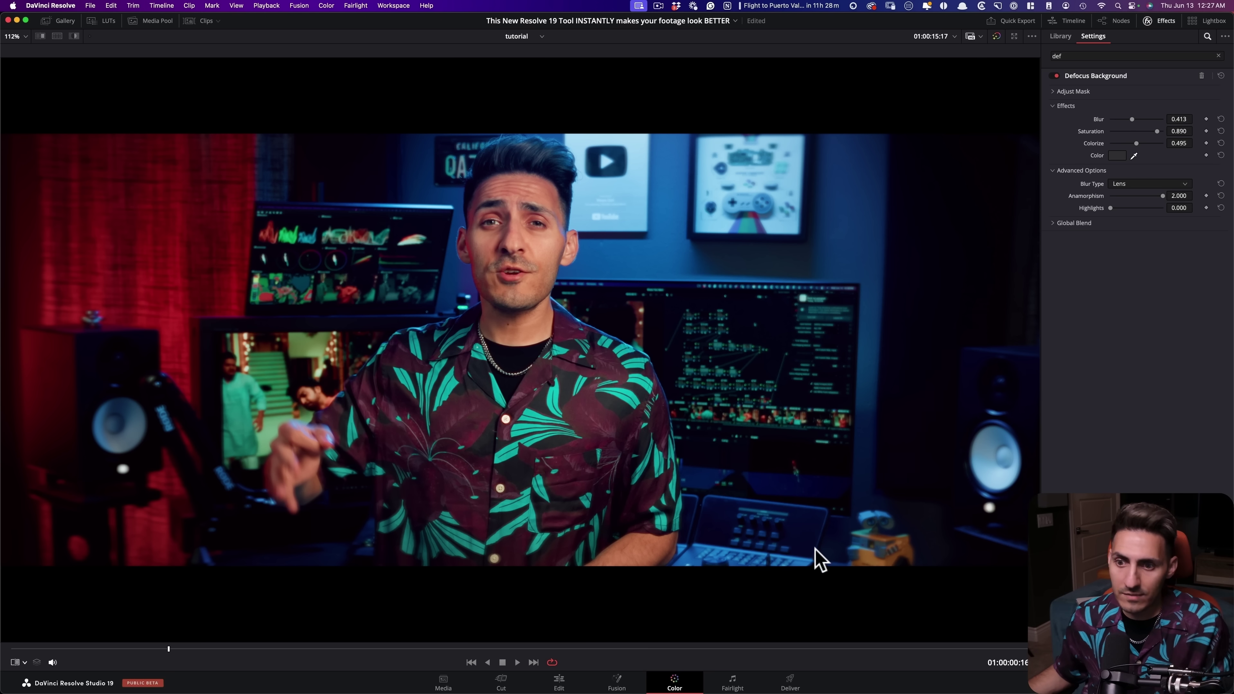
Compare against the crowd-scene reference still, then test stronger bokeh highlights
key("super+w")
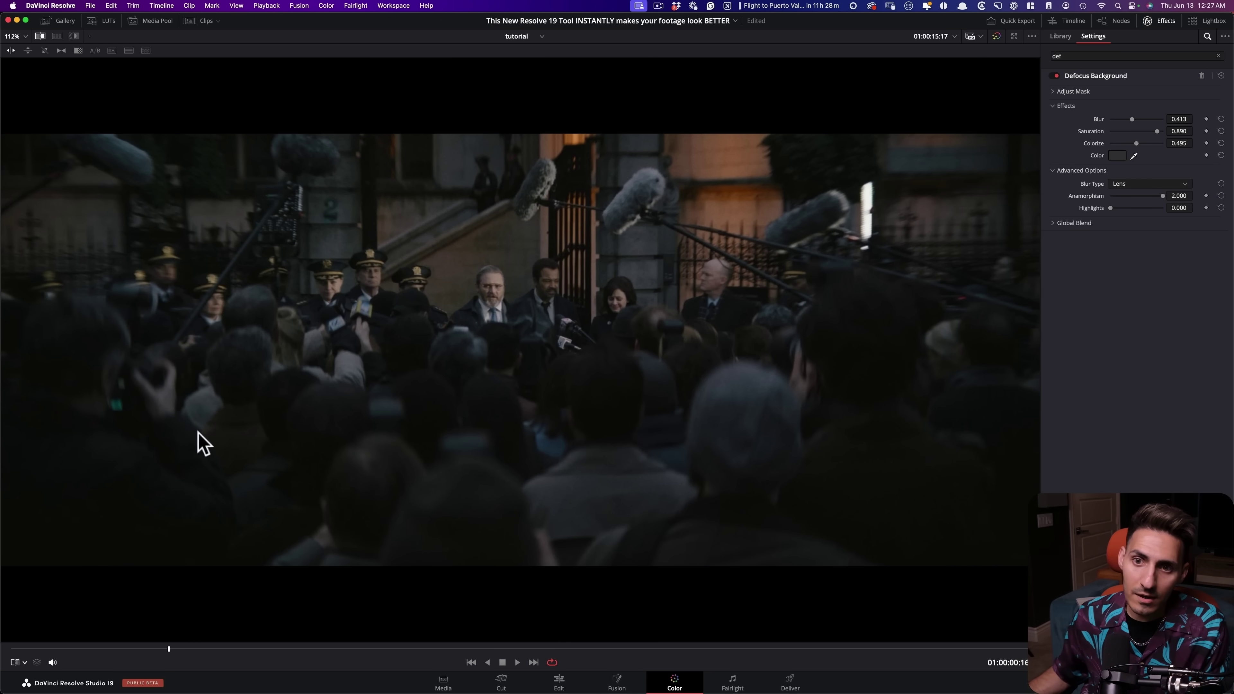
key("super+w")
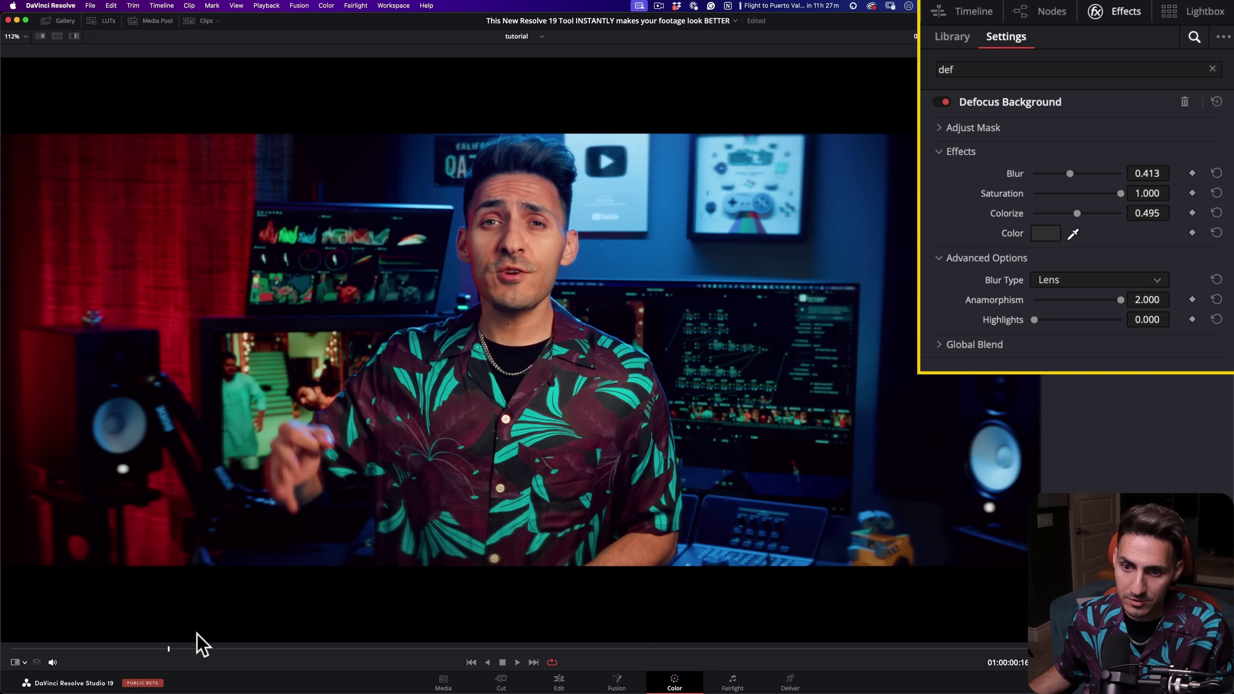
left_click_drag(1055, 312, 1032, 303)
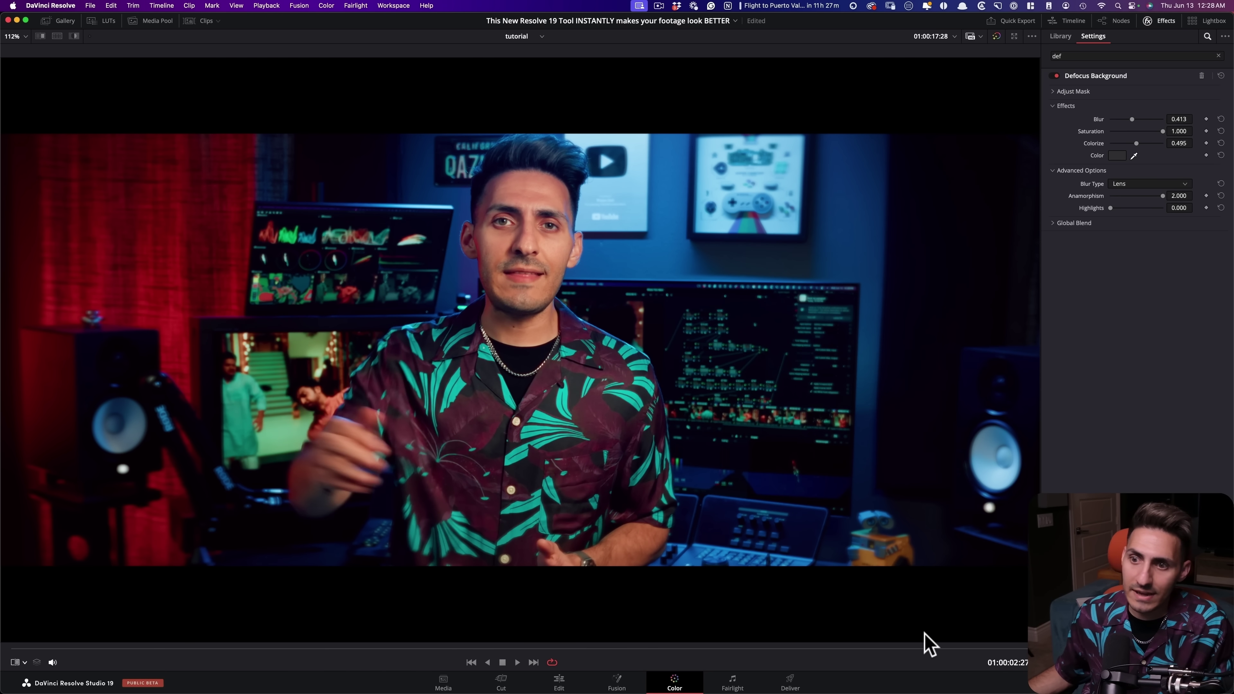
Zoom the viewer in, then fit the frame and restore the full Color page layout
scroll(317, 477, "up", 5)
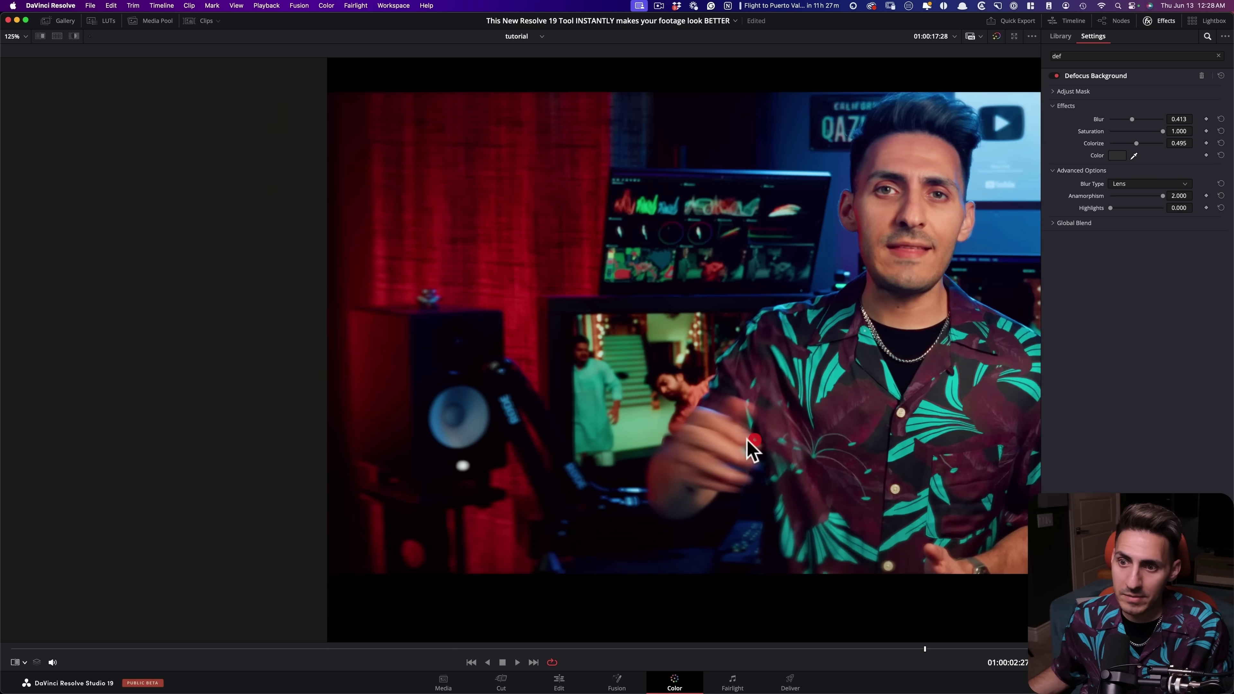
scroll(626, 481, "up", 1)
scroll(651, 382, "down", 2)
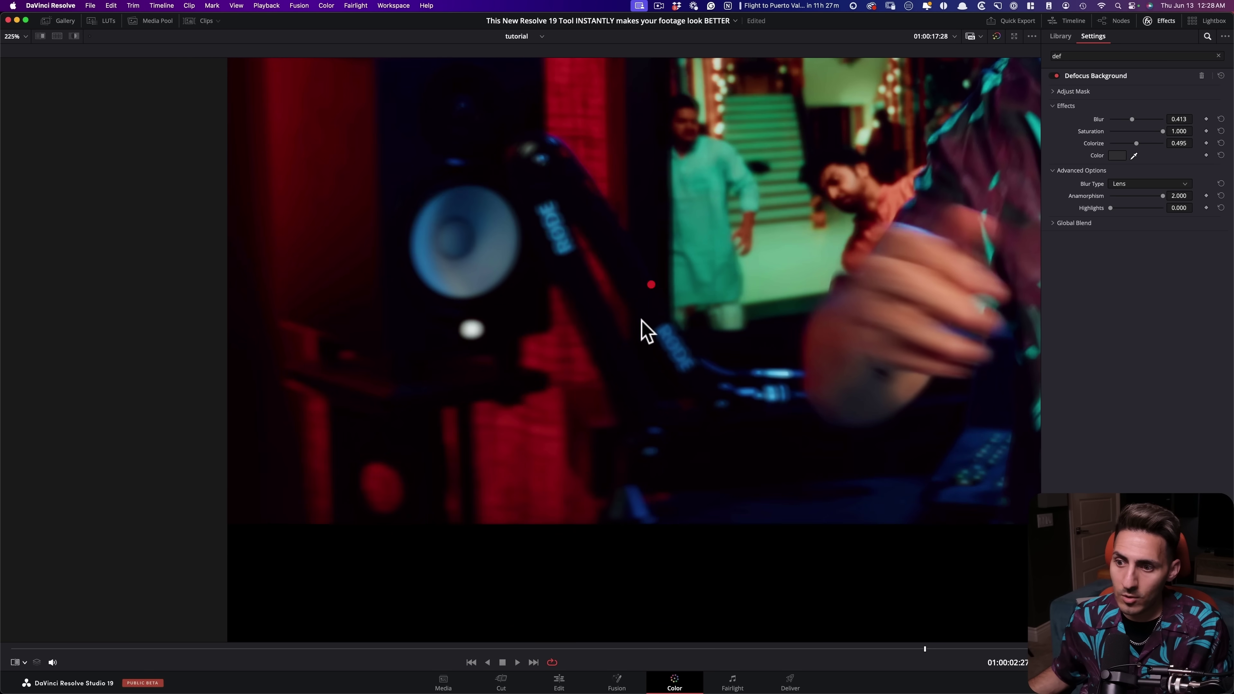
key("shift+z")
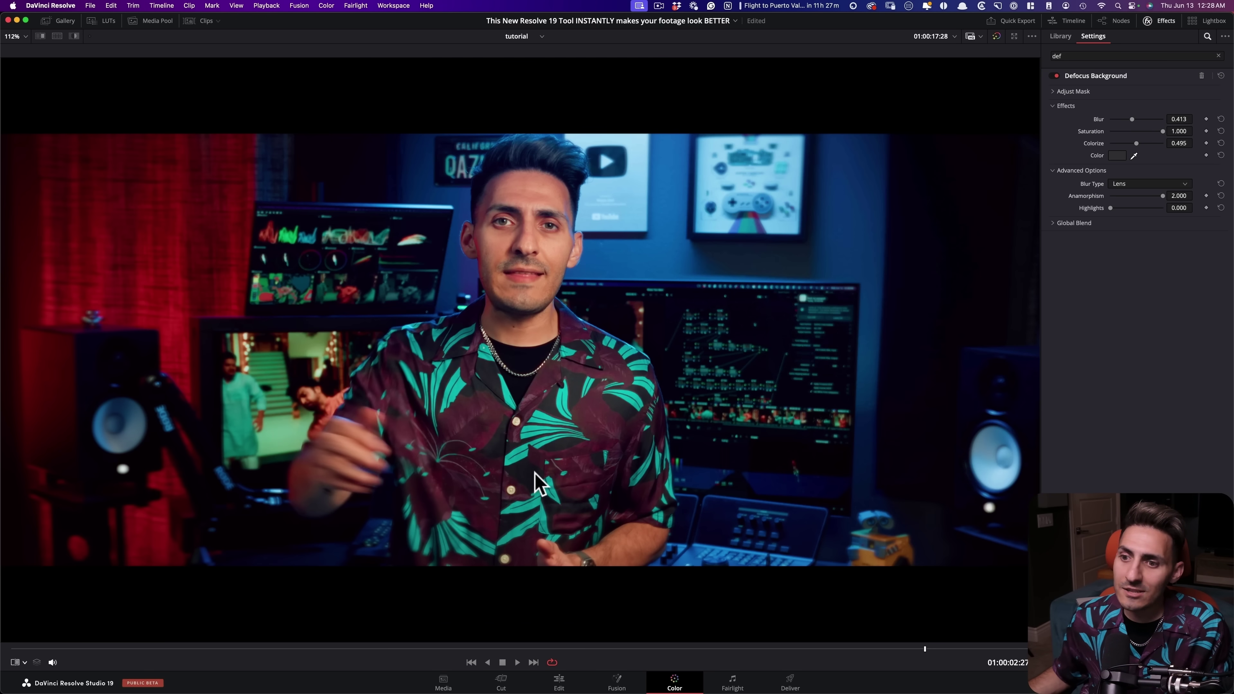
key("alt+f")
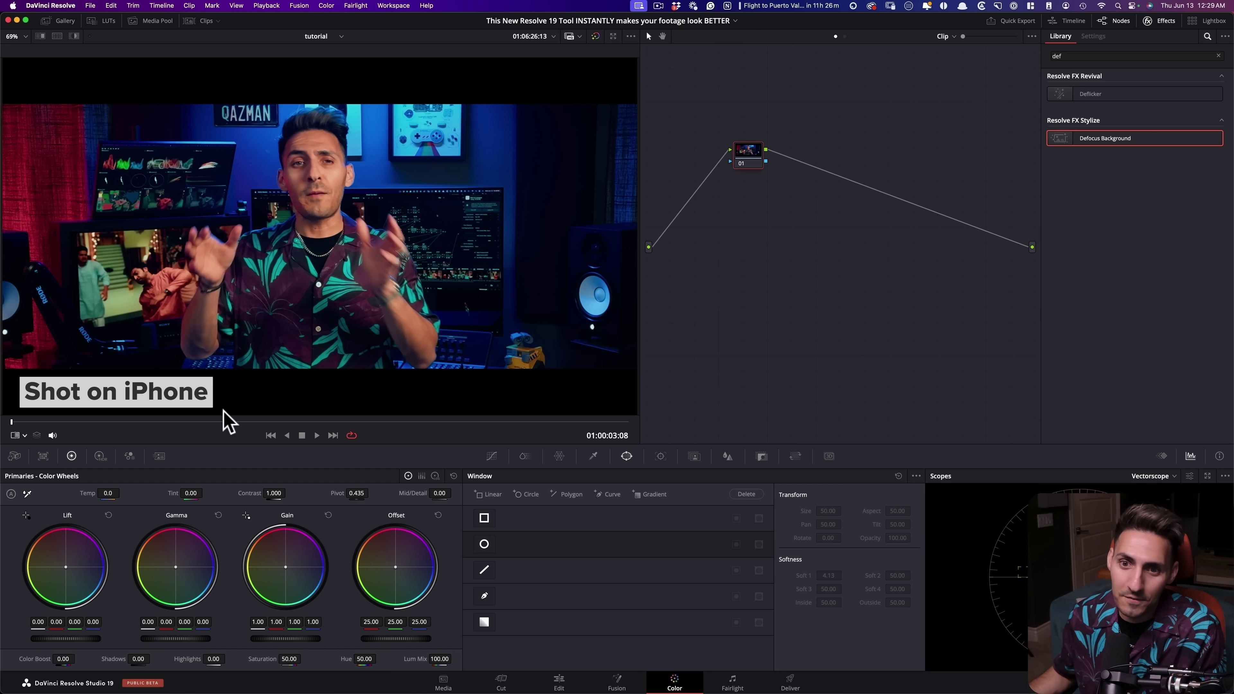
Scrub to a later frame of the iPhone clip and open node 01's keying tools
left_click_drag(228, 422, 563, 423)
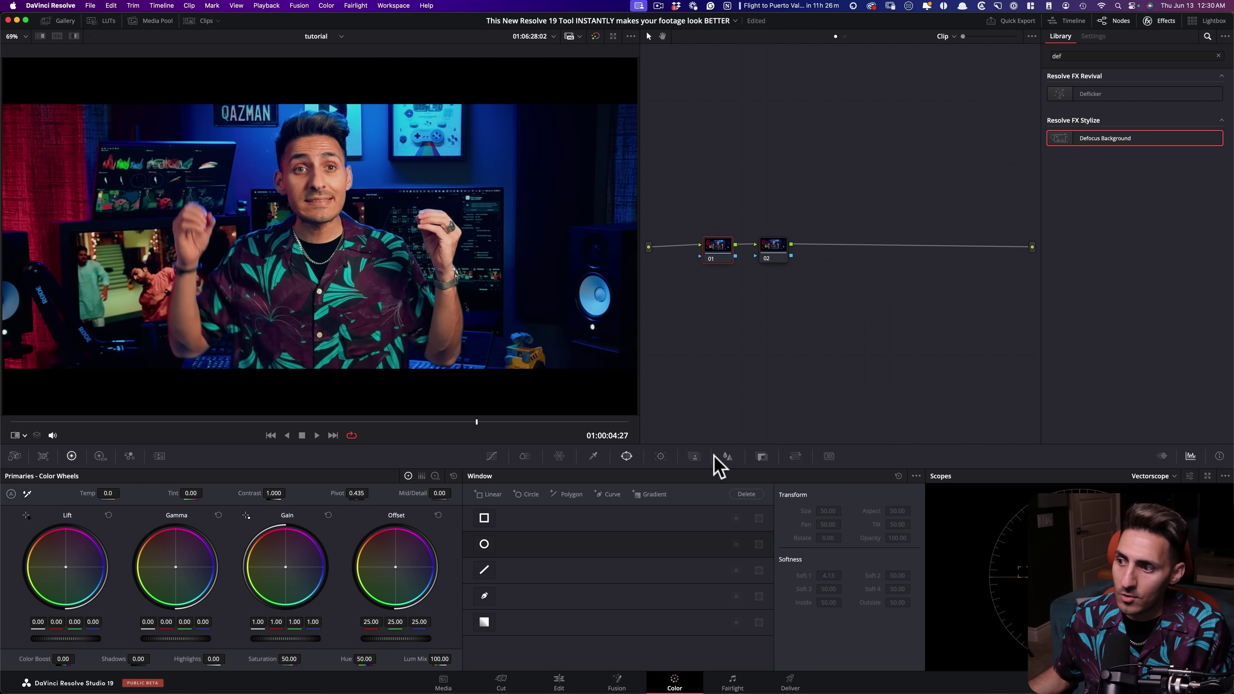
left_click(762, 456)
Switch to the Object Magic Mask and review the iPhone clip with the frame fitted
left_click(694, 456)
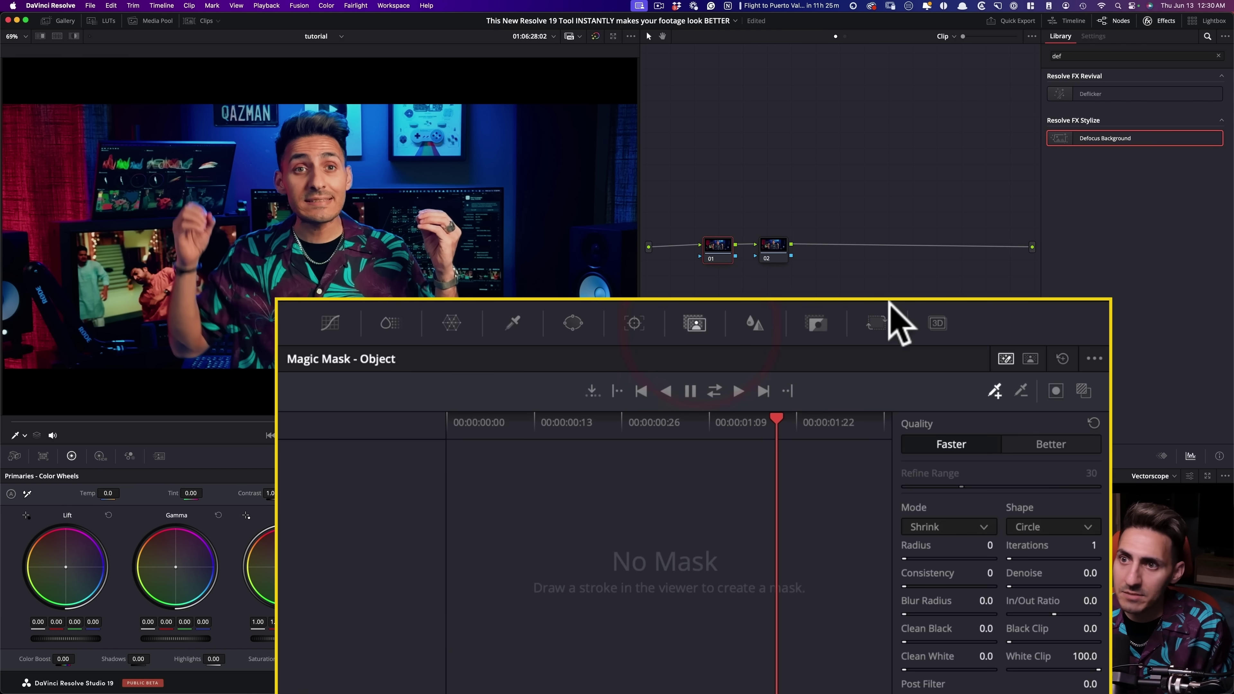
key("space")
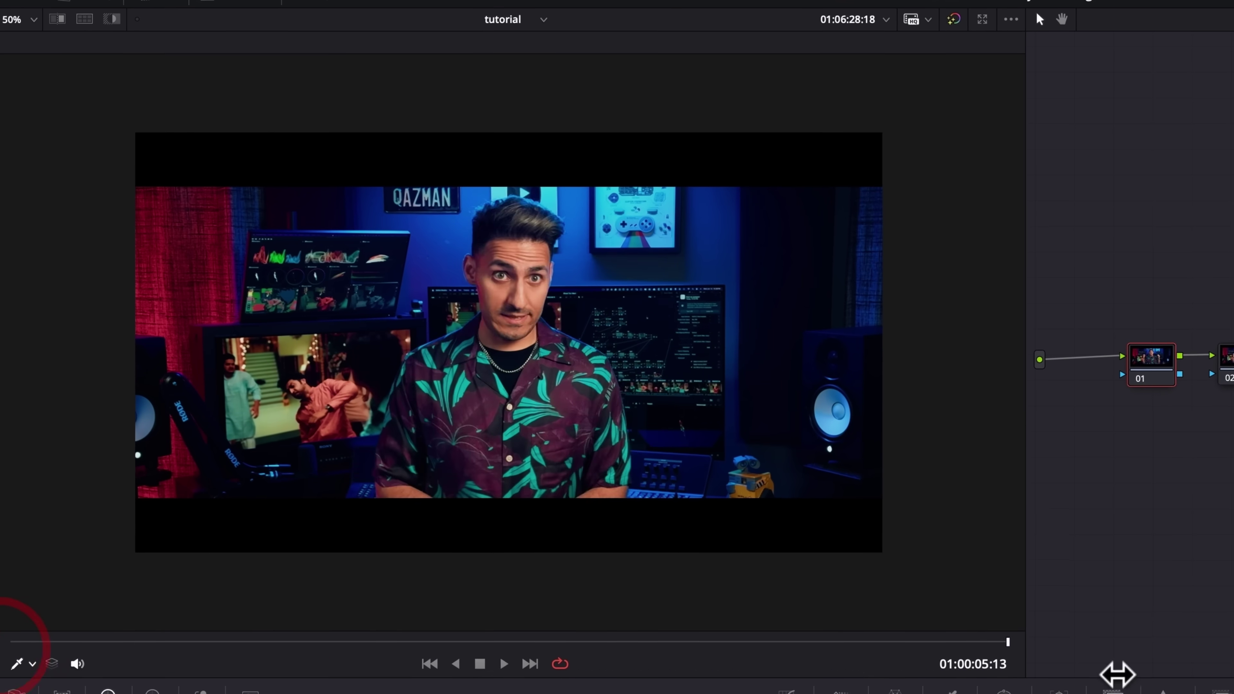
left_click_drag(1117, 675, 762, 642)
scroll(686, 276, "up", 5)
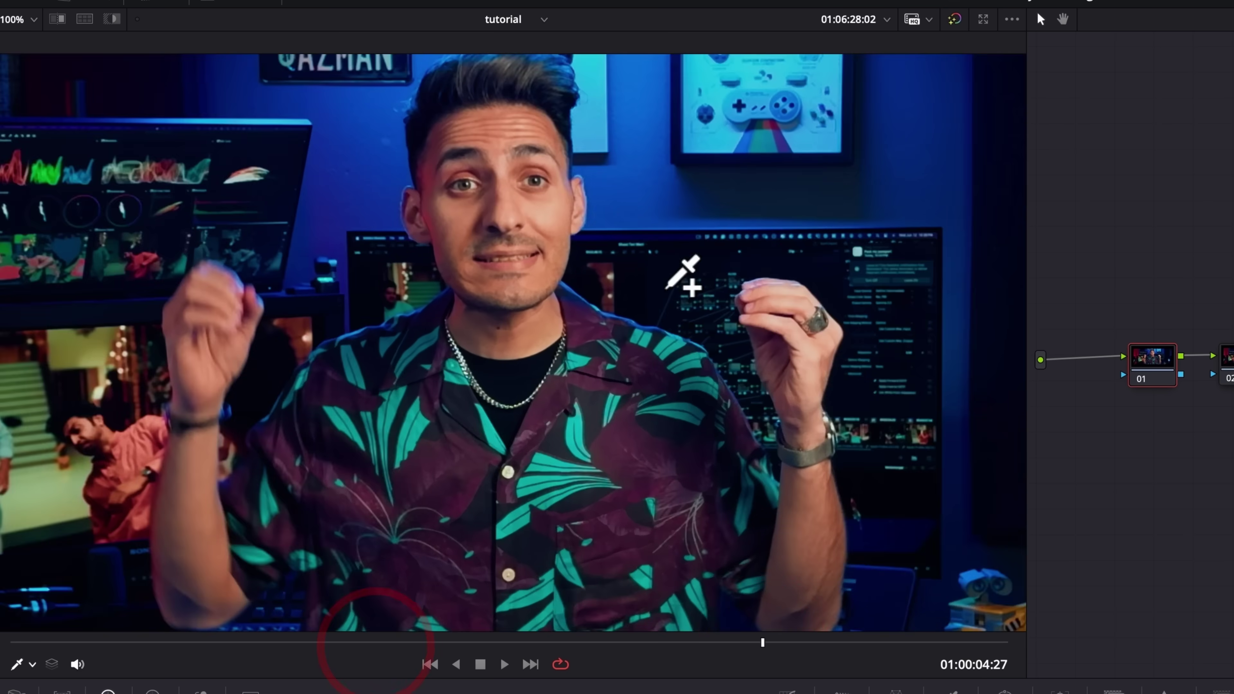
key("shift+z")
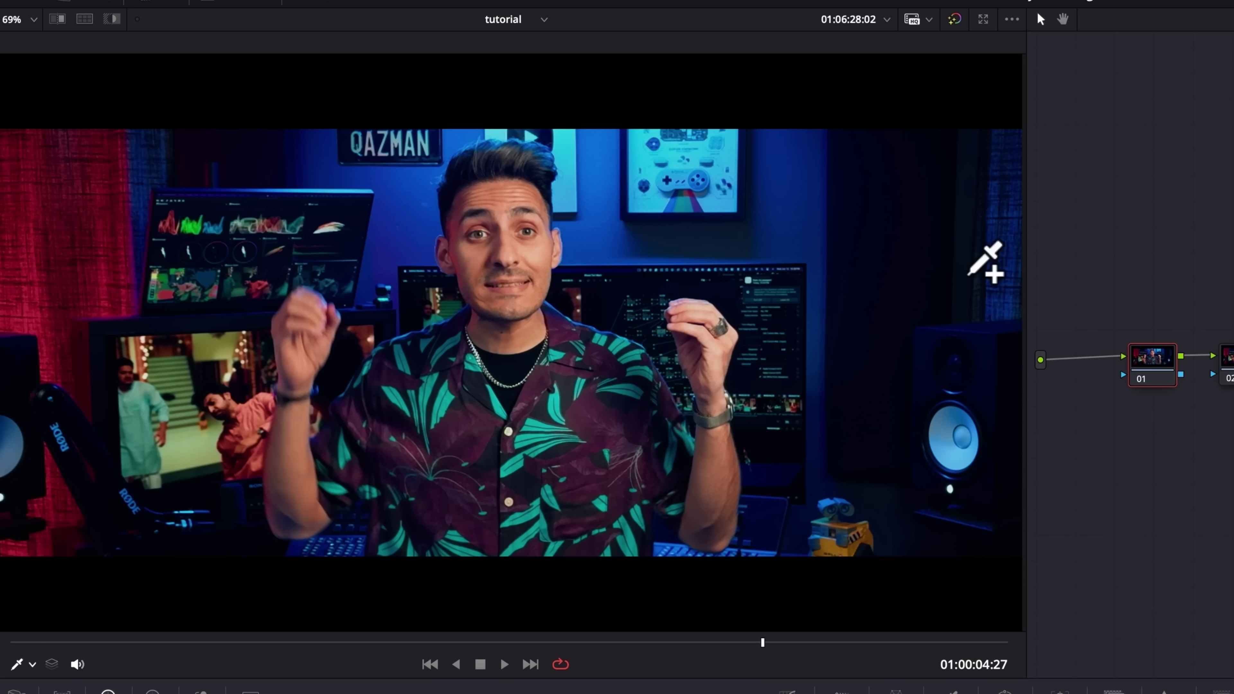
Compare the two clips, then paint the first mask stroke down the presenter
key("Up")
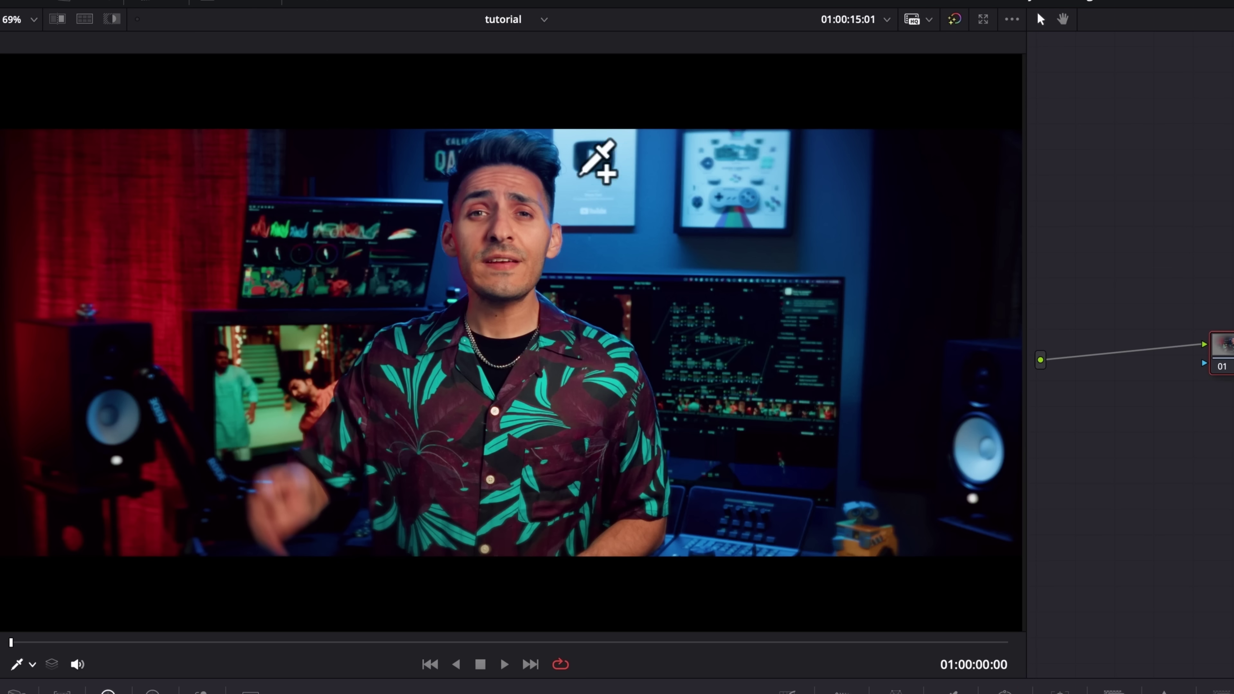
key("Down")
key("Up")
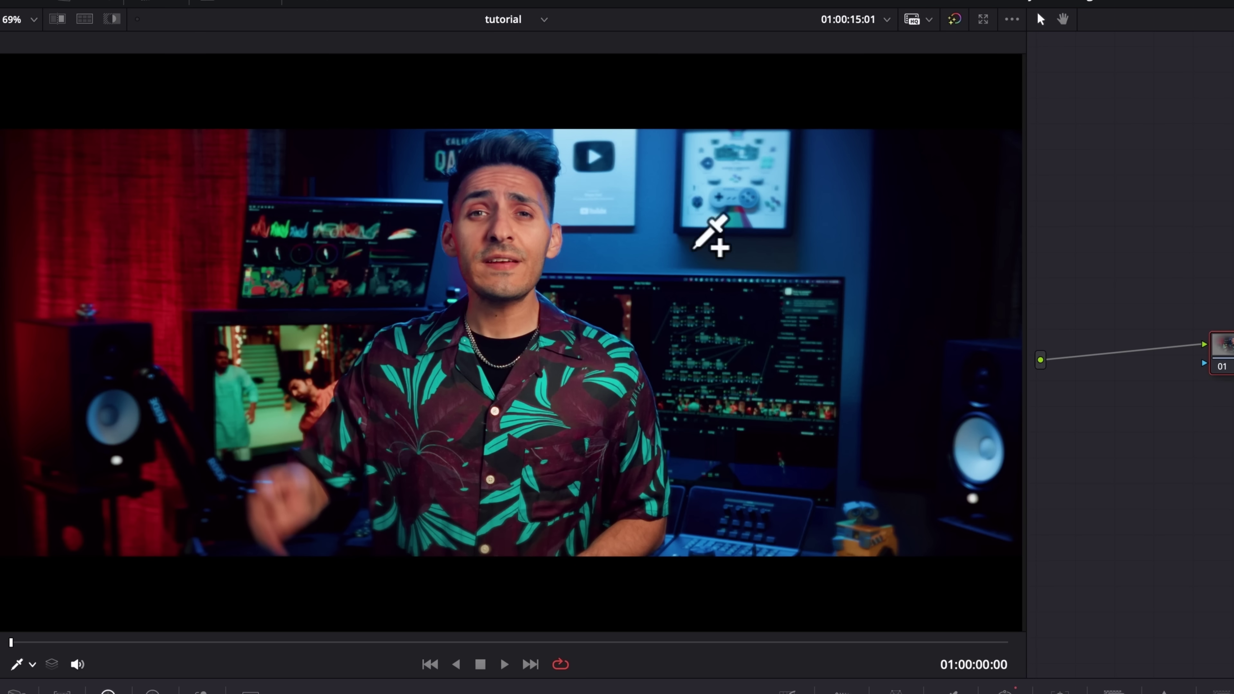
key("Down")
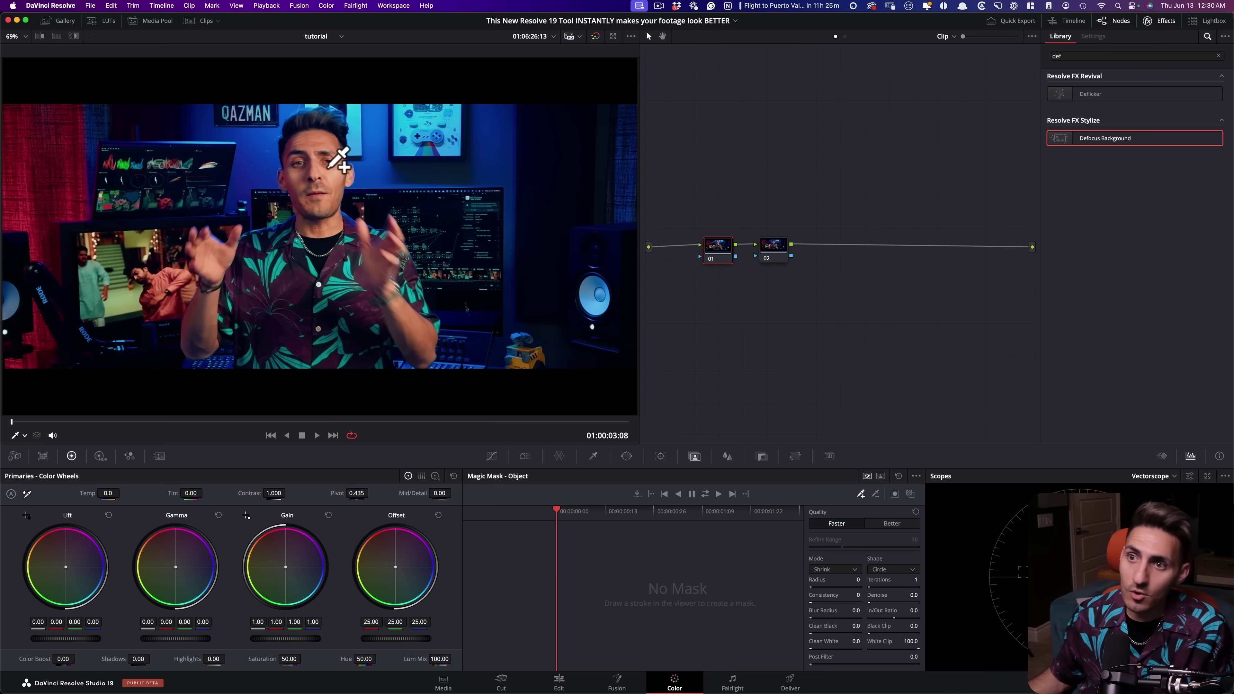
mouse_move(325, 140)
left_mouse_down()
mouse_move(329, 276)
mouse_move(274, 317)
left_mouse_up()
Add Magic Mask strokes over the presenter's hands, forearm and hair
mouse_move(231, 373)
left_mouse_down()
mouse_move(220, 343)
mouse_move(232, 243)
mouse_move(204, 218)
left_mouse_up()
mouse_move(428, 370)
left_mouse_down()
mouse_move(447, 277)
mouse_move(499, 313)
mouse_move(538, 373)
mouse_move(514, 263)
mouse_move(421, 199)
left_mouse_up()
left_click_drag(364, 54, 387, 47)
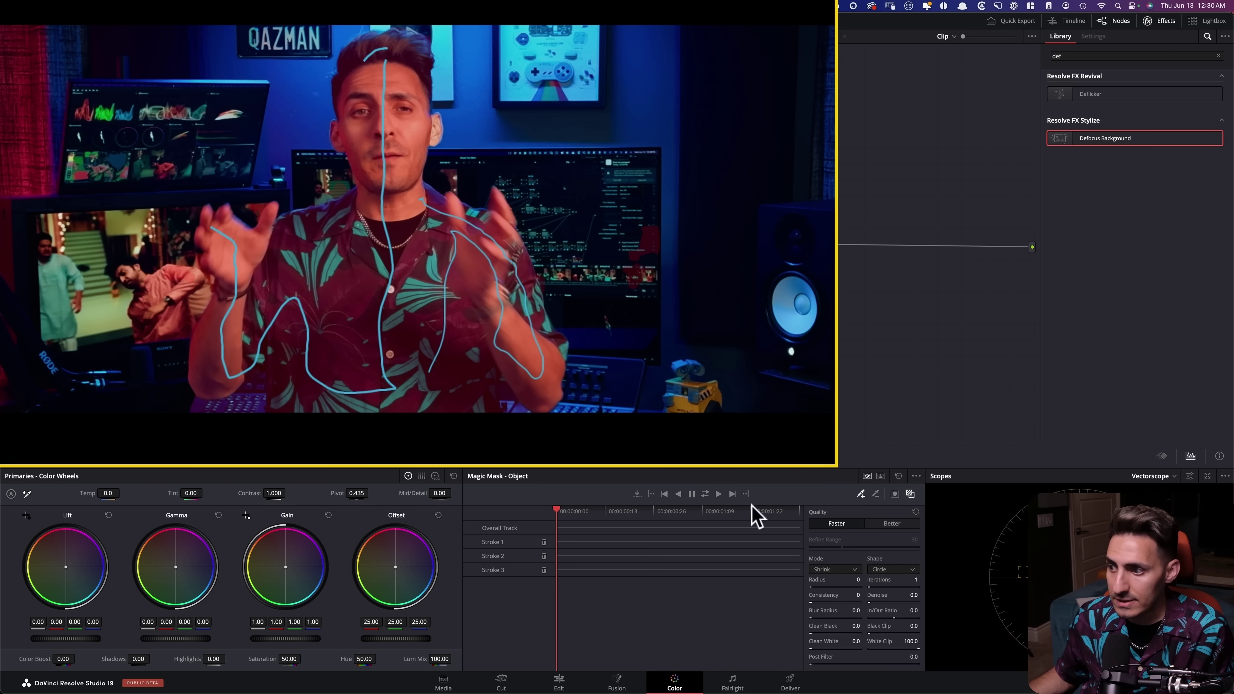
Subtract the keyboard, set Quality to Better and track the mask across the clip
left_click_drag(210, 413, 247, 403)
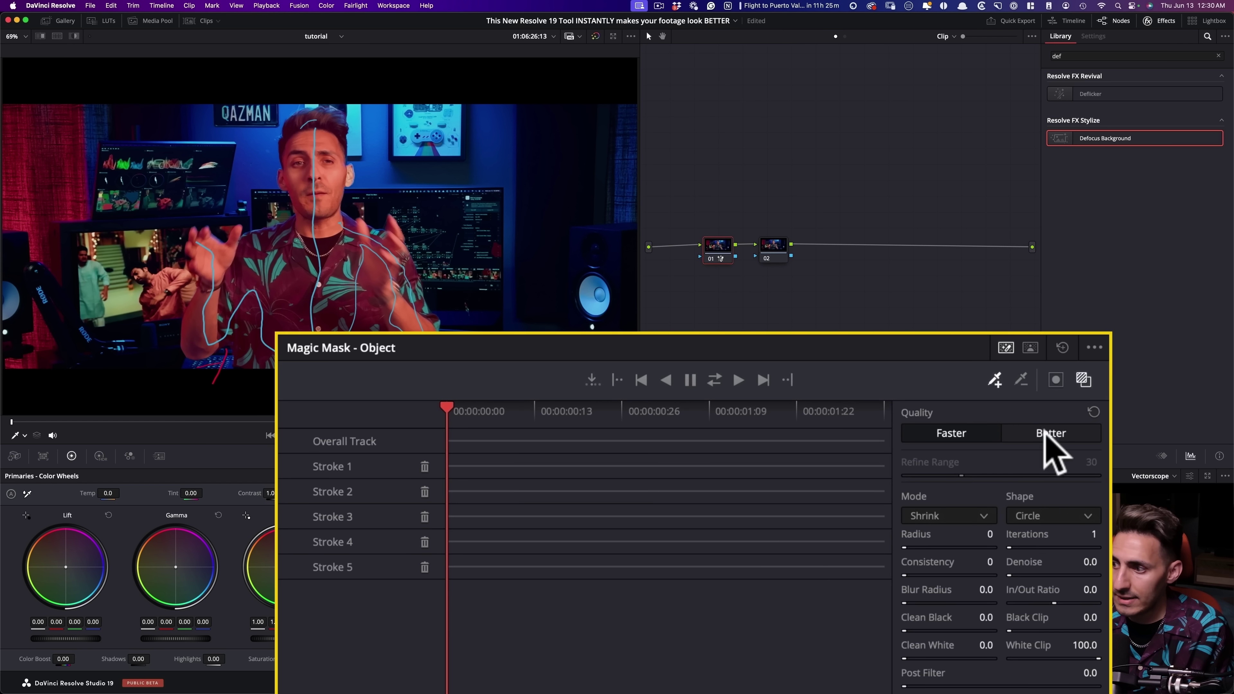
left_click(891, 523)
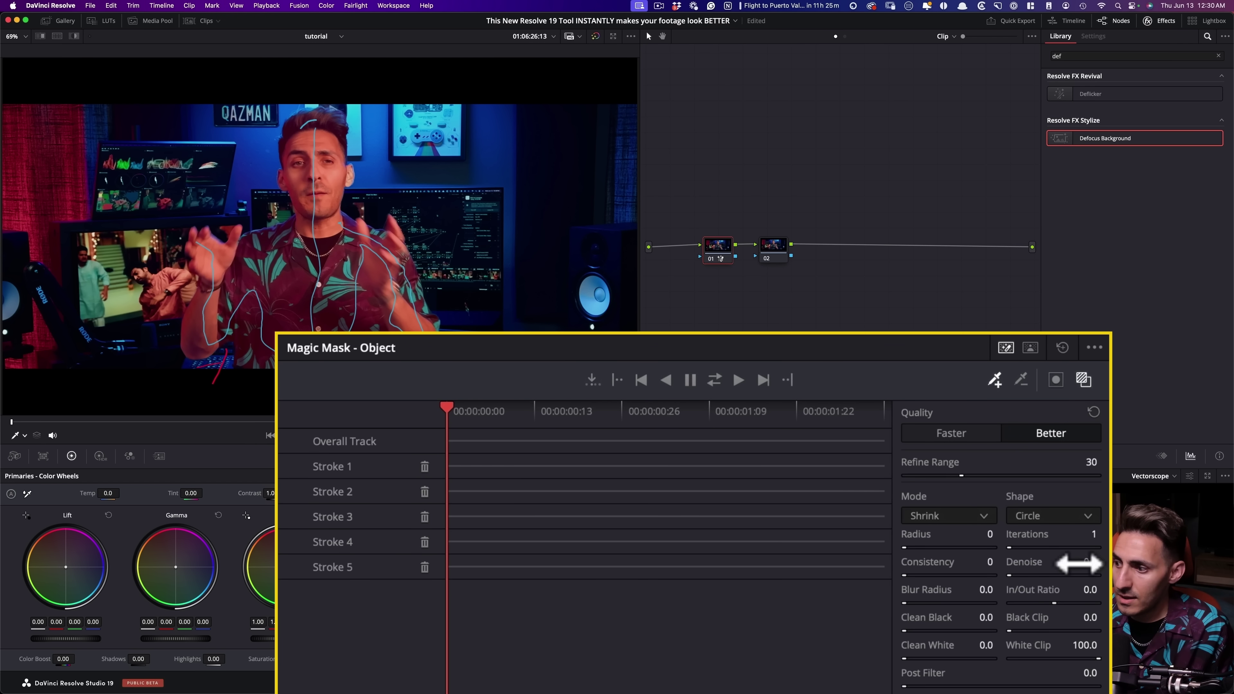
left_click(714, 379)
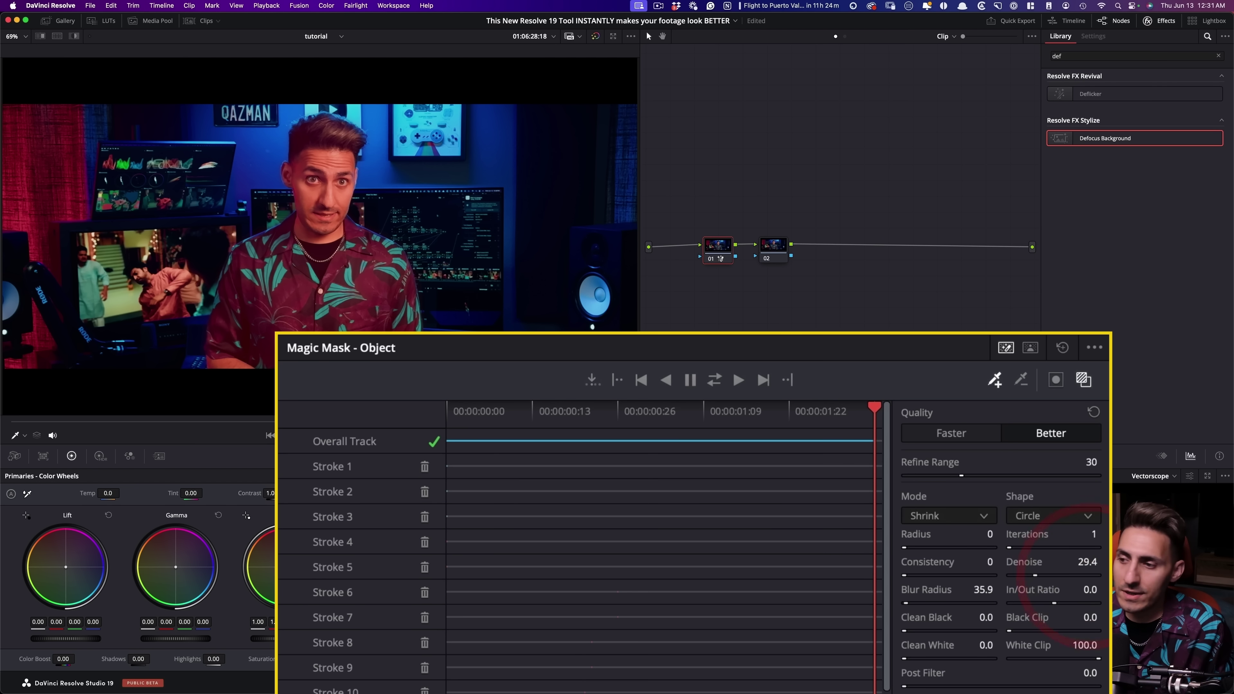
Drop Defocus Background from the Effects Library onto node 02 and view its result
left_click(773, 250)
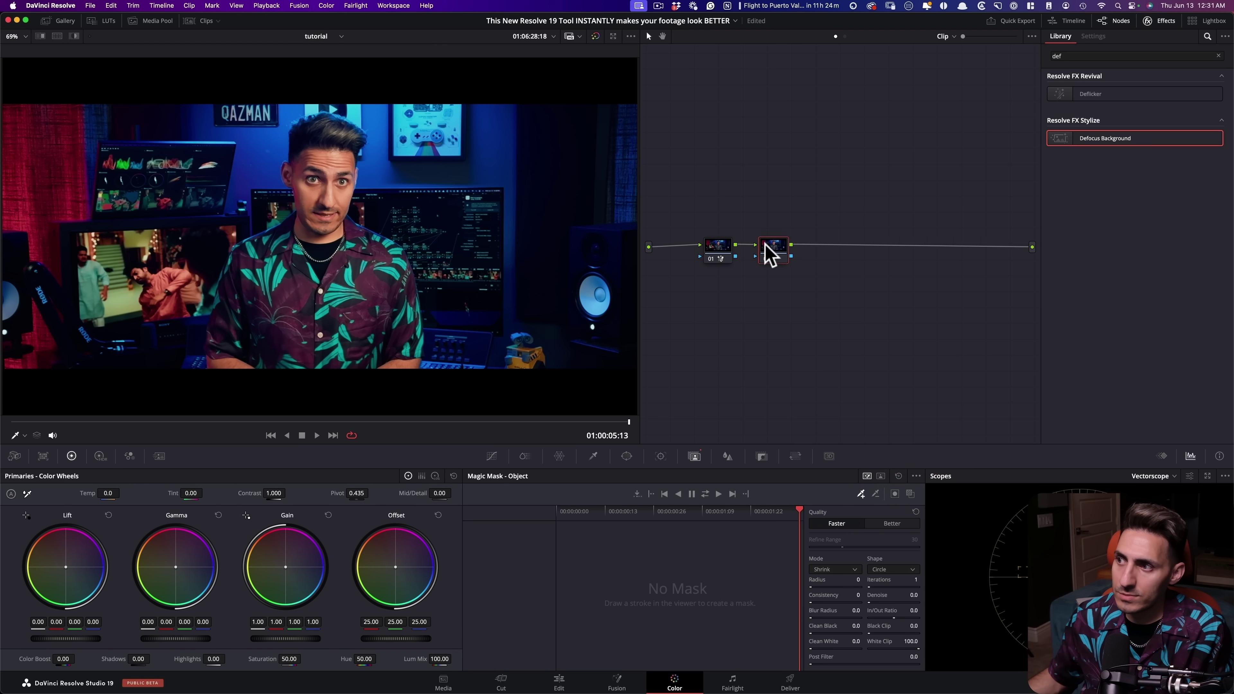
left_click_drag(1112, 138, 774, 248)
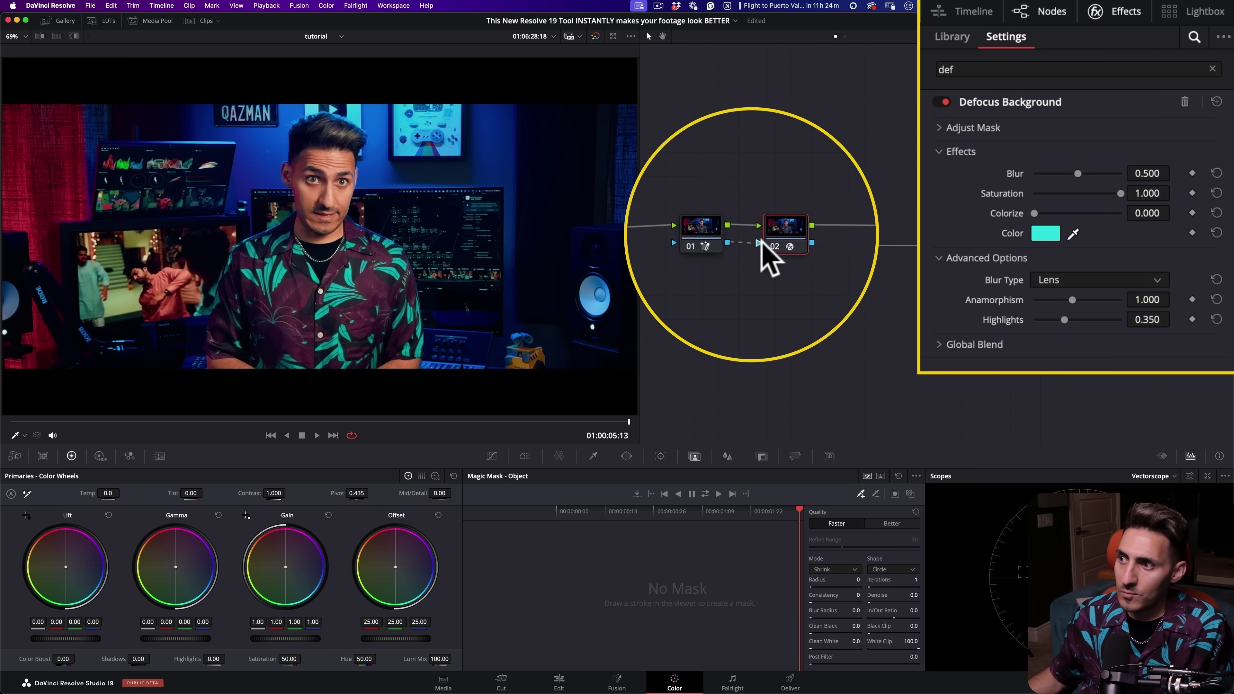
left_click(773, 243)
left_click(782, 236)
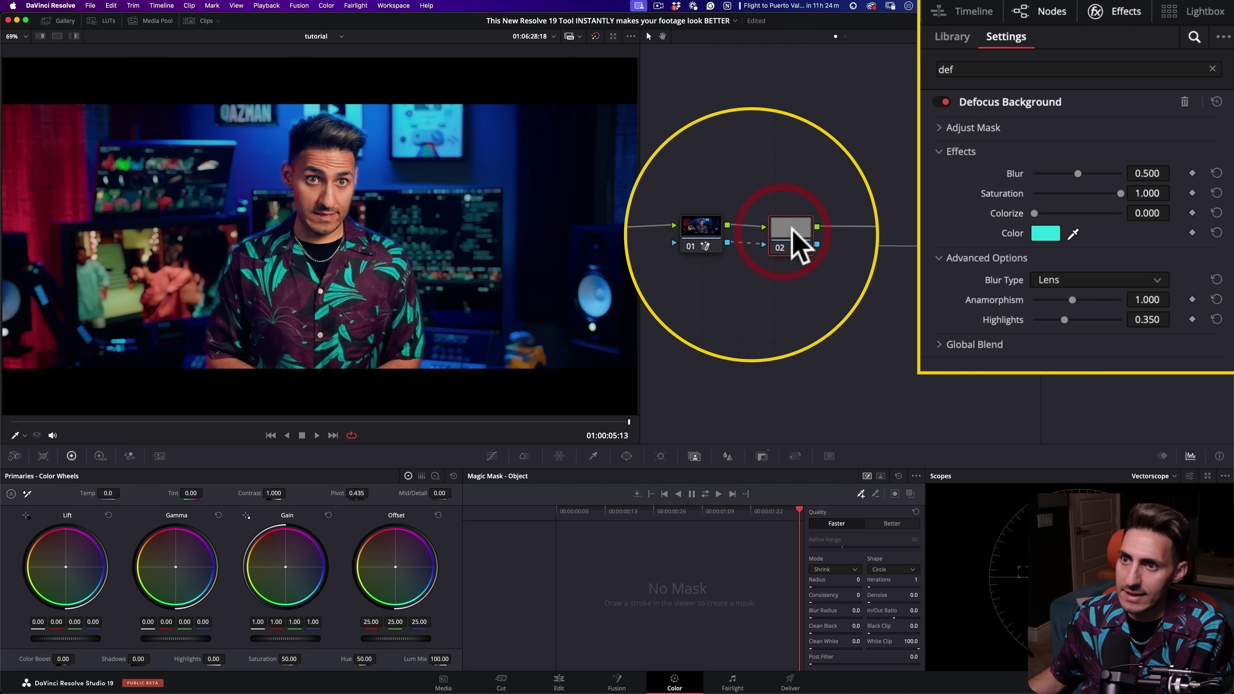
In the Defocus Background settings, set Anamorphism 2.000 and Blur about 0.32, and reset Highlights to 0.000
left_click(491, 455)
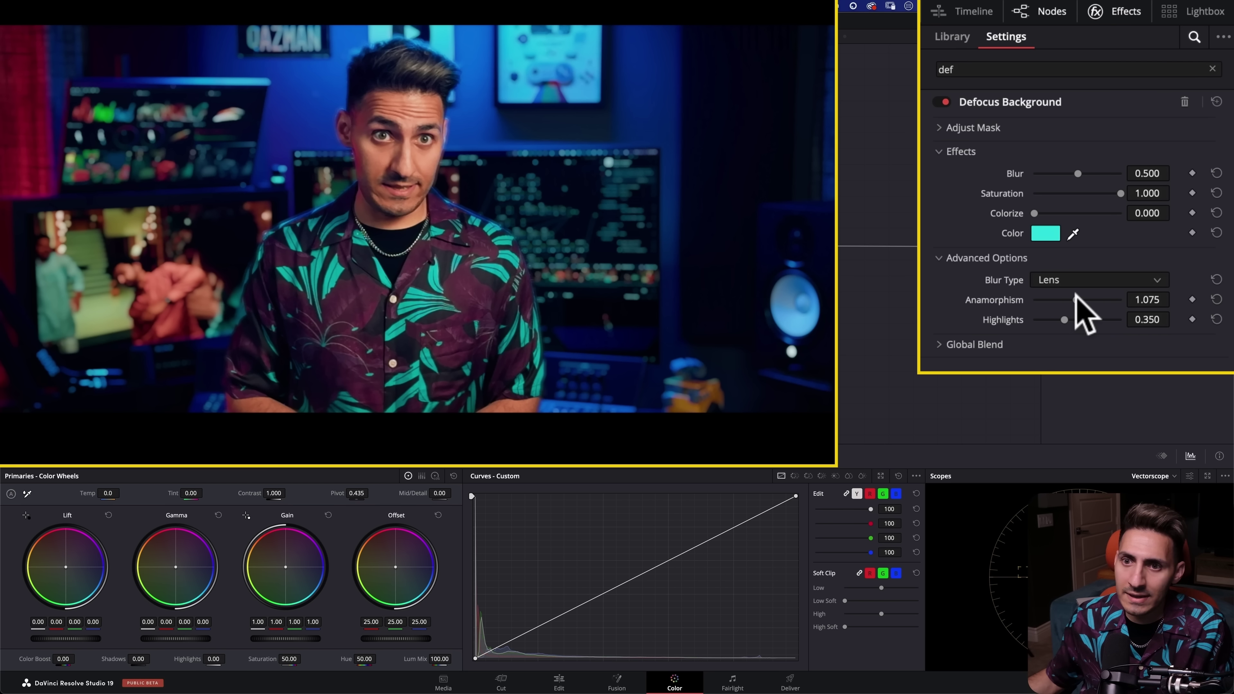
left_click_drag(1075, 297, 1121, 299)
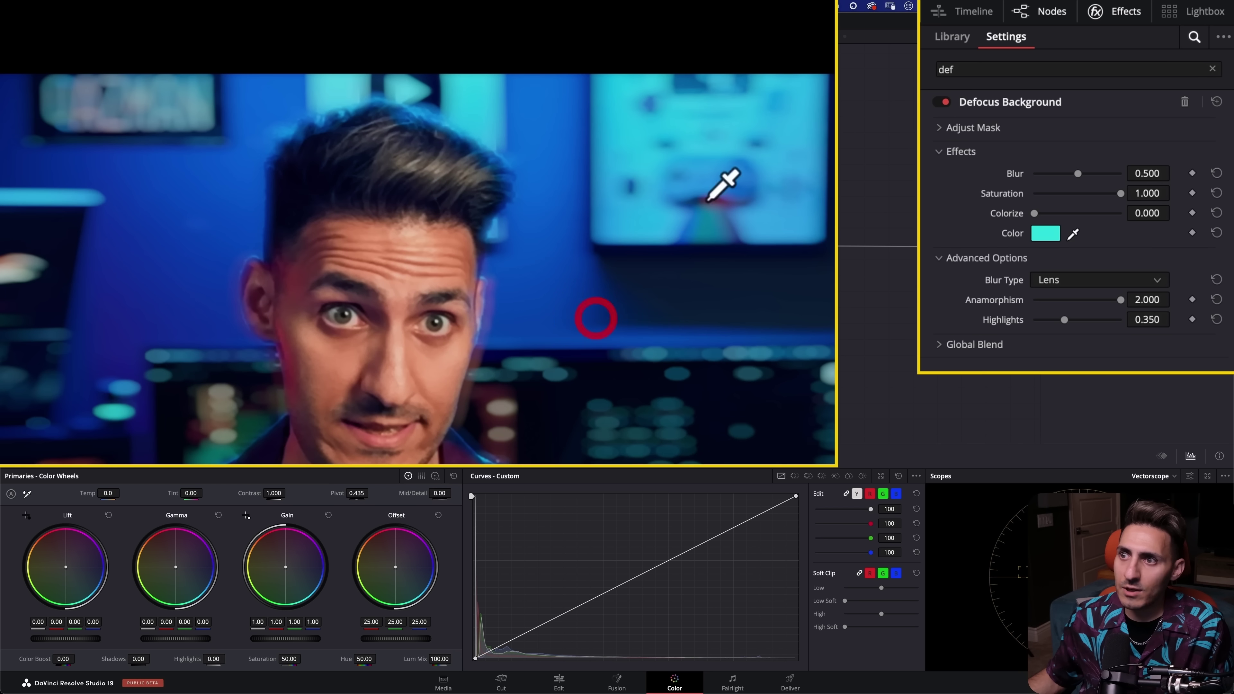
left_click_drag(1149, 170, 1103, 170)
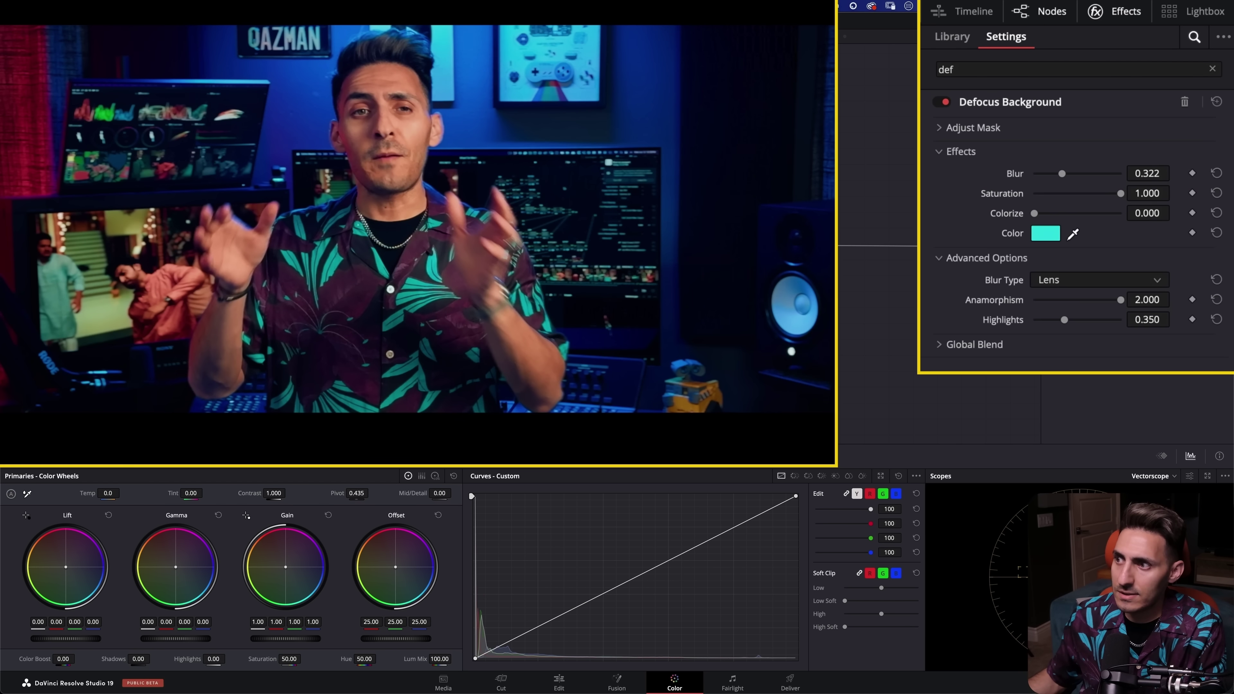
mouse_move(1149, 171)
left_mouse_down()
mouse_move(1176, 171)
mouse_move(1151, 190)
left_mouse_up()
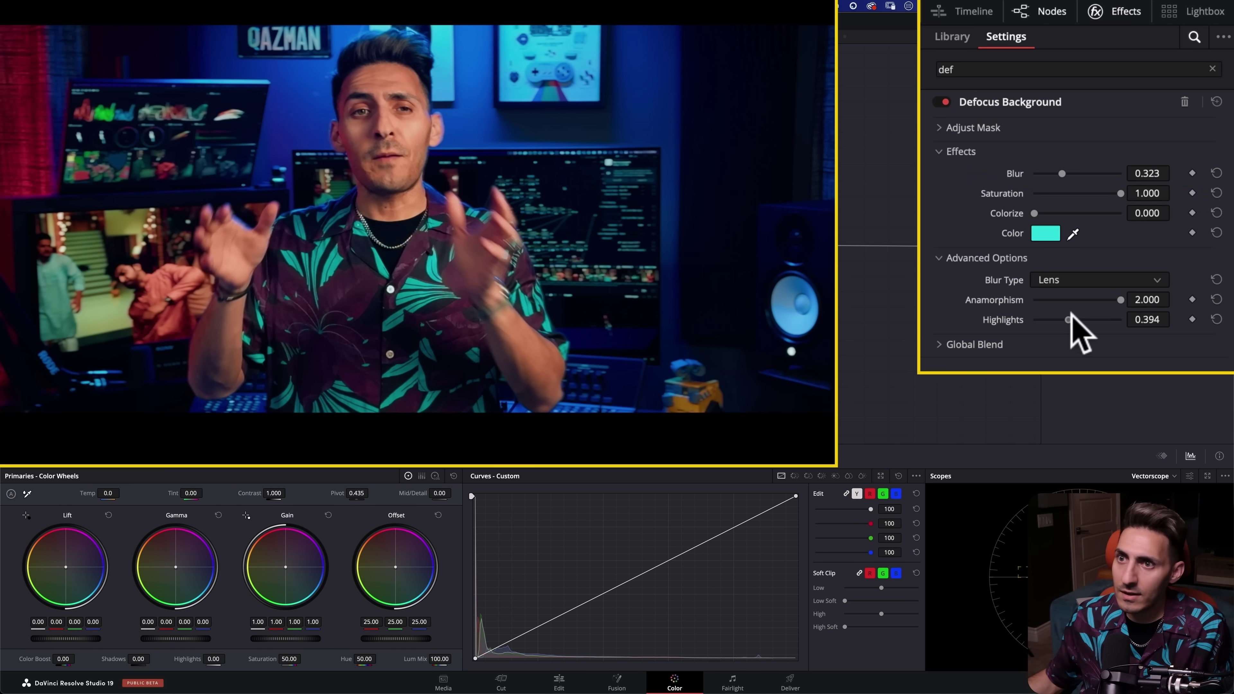
double_click(986, 319)
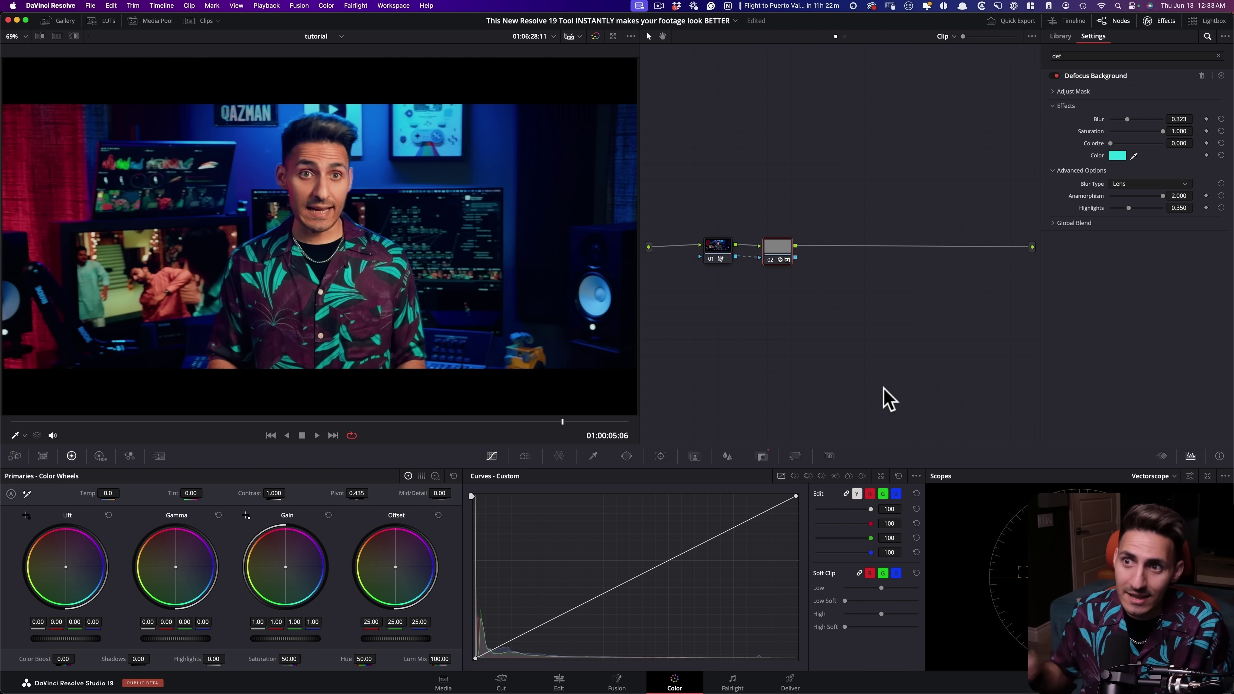
Play the iPhone clip briefly to review the lens-blurred studio background, then stop
key("space")
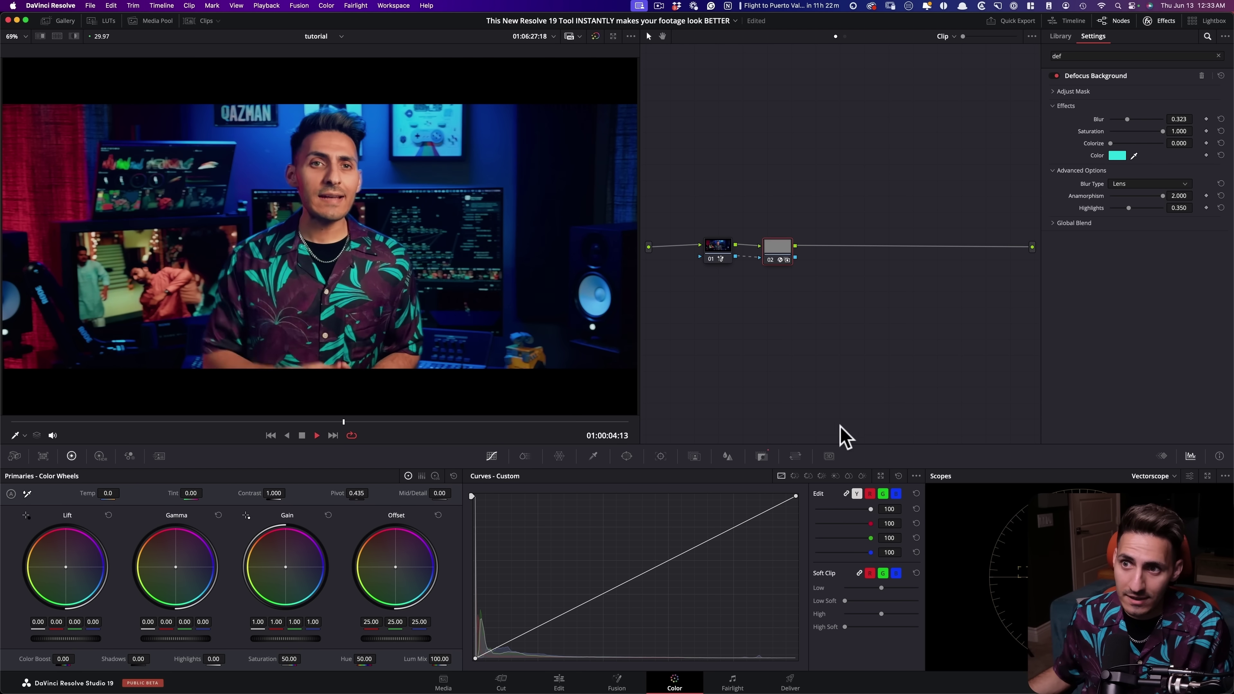
key("space")
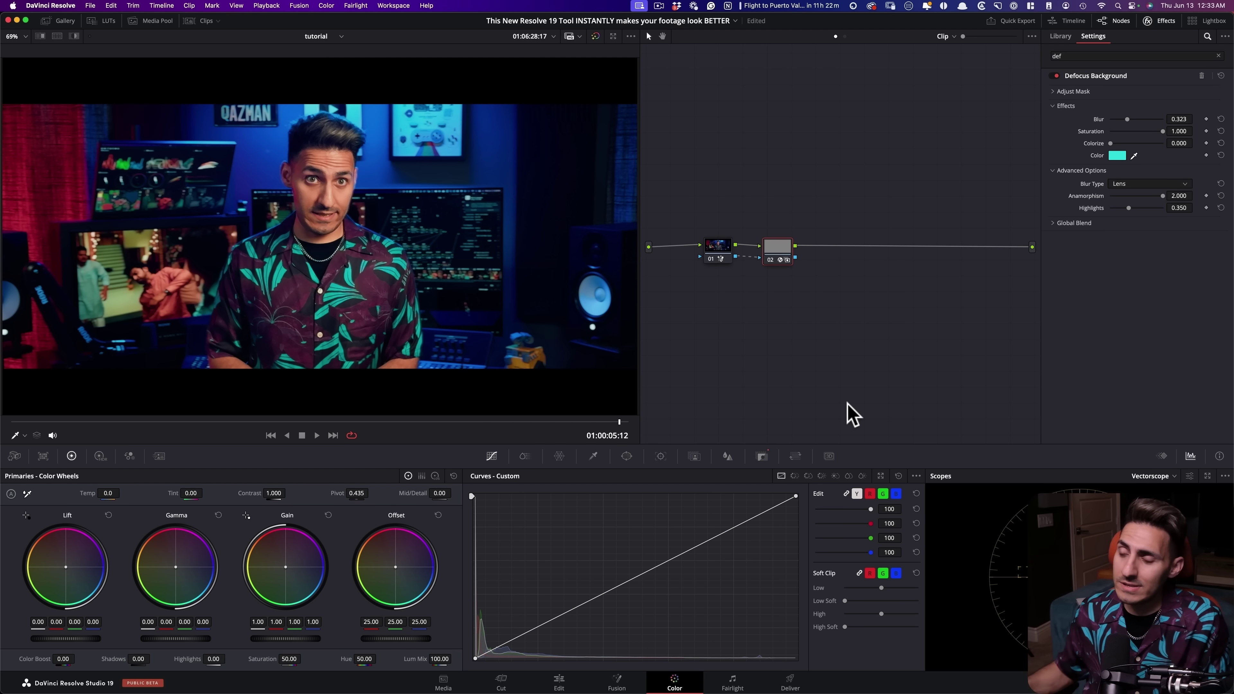